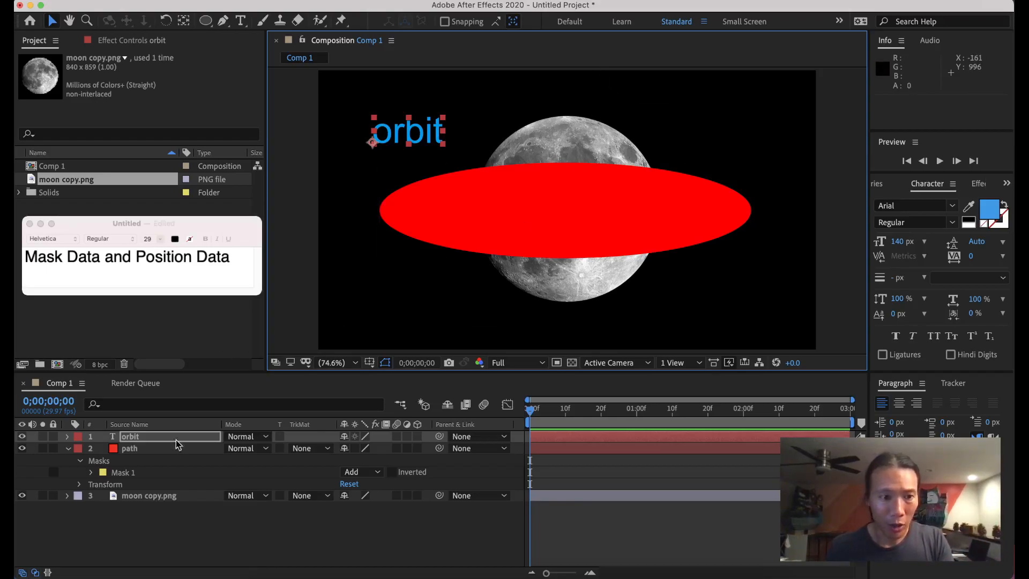
Select the path layer so its red elliptical Mask 1 shows in the timeline.
{"action": "left_click", "coordinate": [157, 449]}
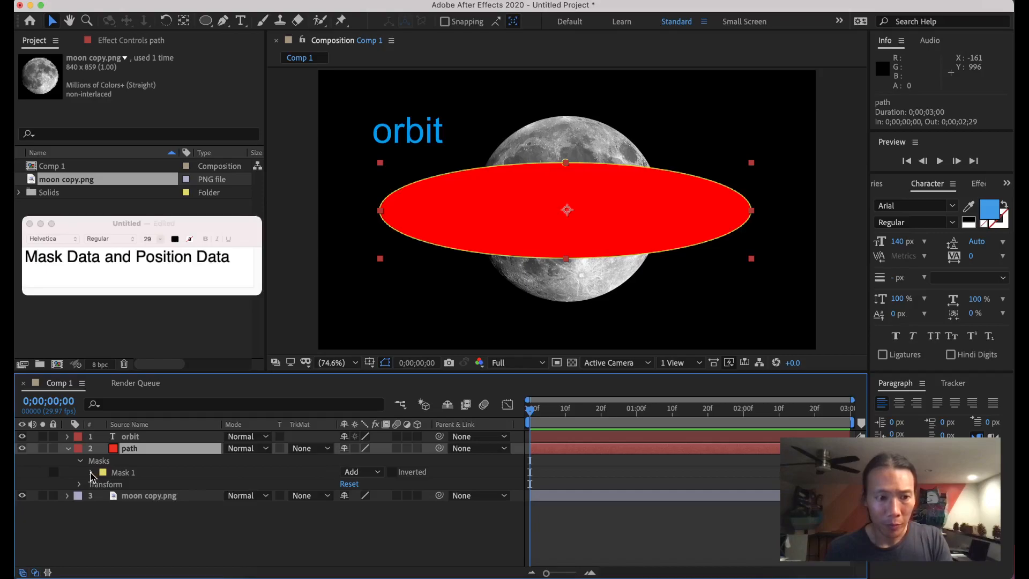
Keyframe Mask 1's Mask Path on the path layer and copy it.
{"action": "left_click", "coordinate": [91, 473]}
{"action": "left_click", "coordinate": [114, 484]}
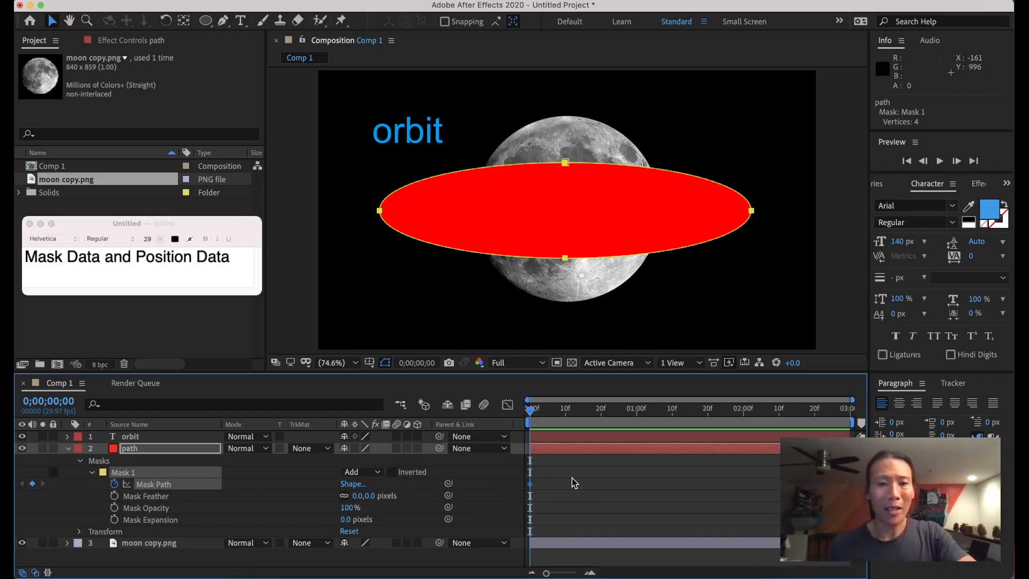
{"action": "key", "text": "super+c"}
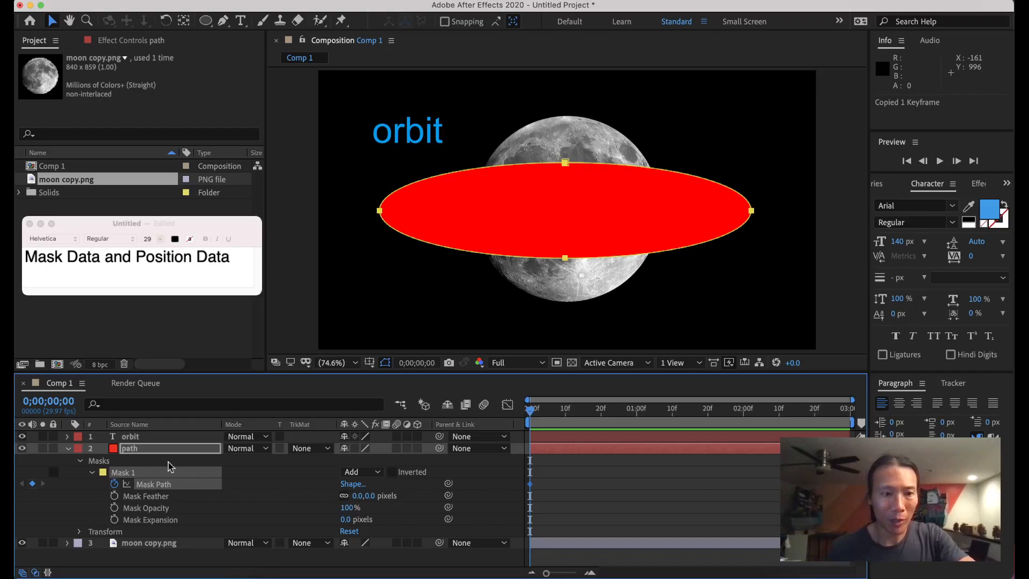
Paste the mask path into the orbit text's Position, then delete the path layer.
{"action": "left_click", "coordinate": [131, 437]}
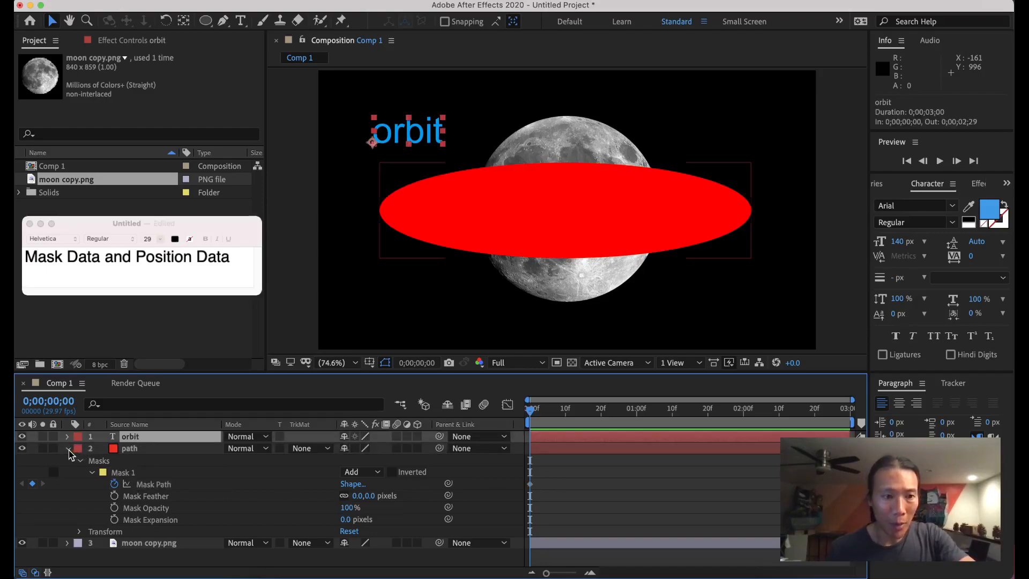
{"action": "left_click", "coordinate": [68, 448]}
{"action": "key", "text": "p"}
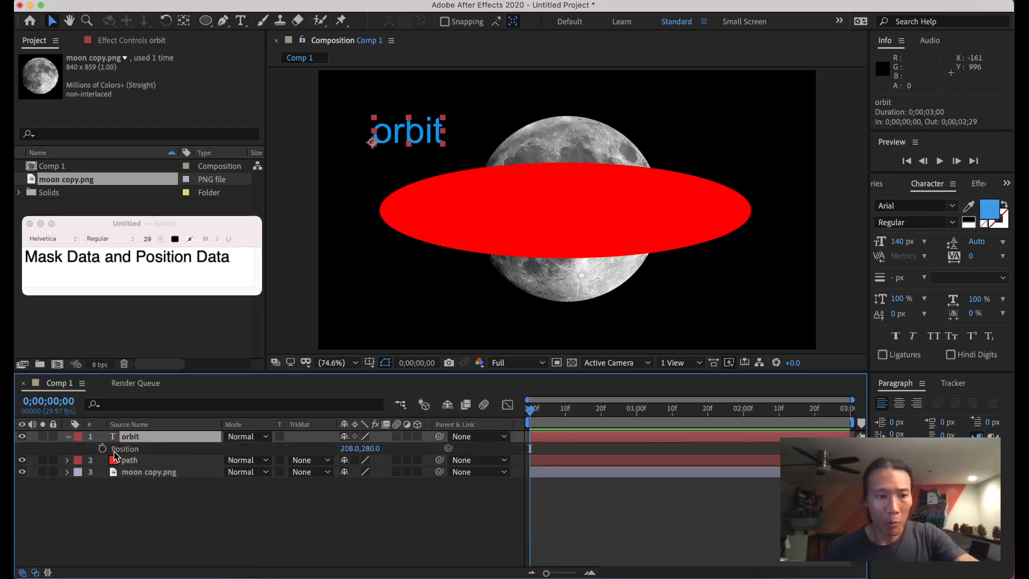
{"action": "left_click", "coordinate": [123, 449]}
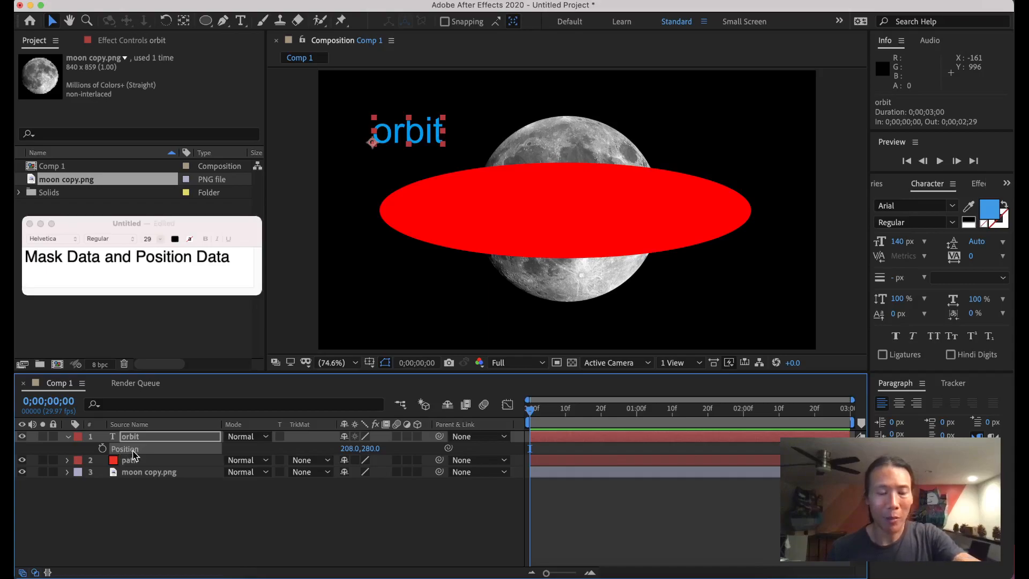
{"action": "key", "text": "super+v"}
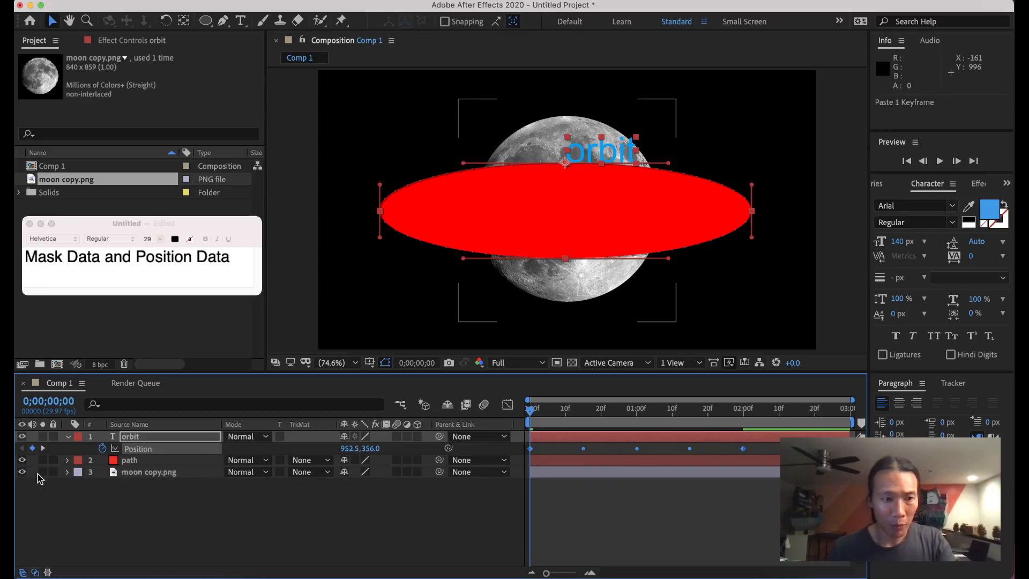
{"action": "left_click", "coordinate": [133, 461]}
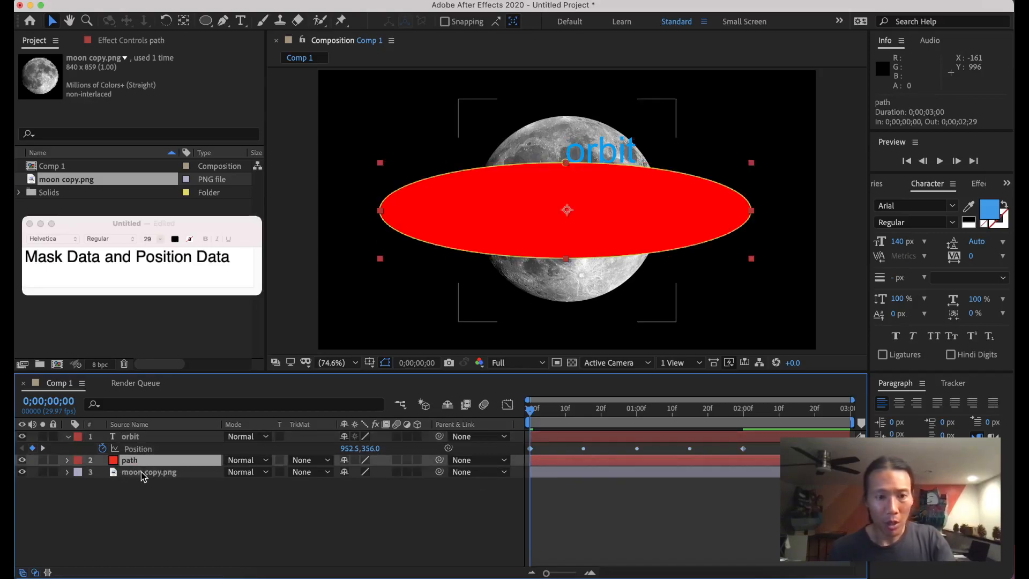
{"action": "key", "text": "Delete"}
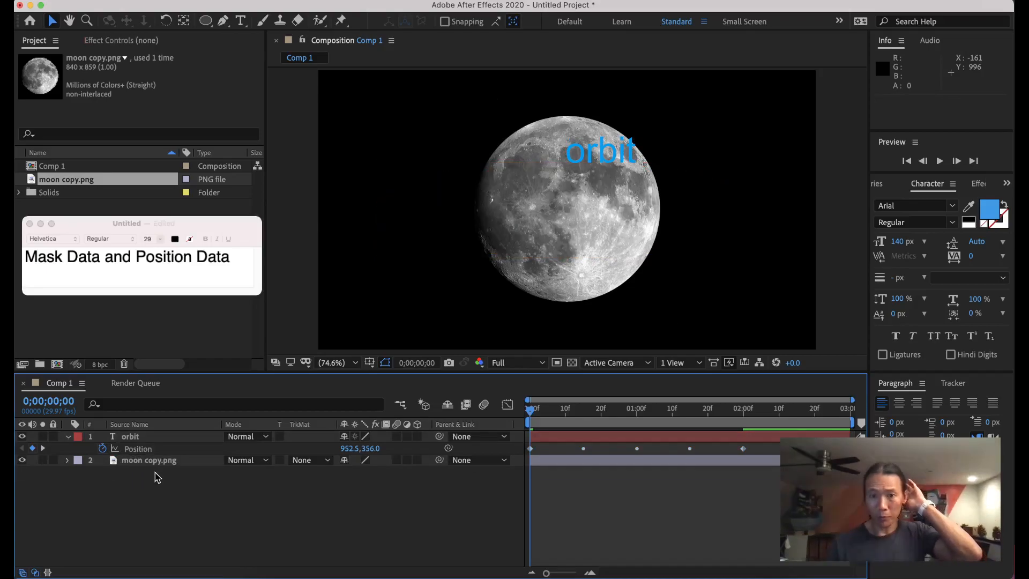
{"action": "key", "text": "space"}
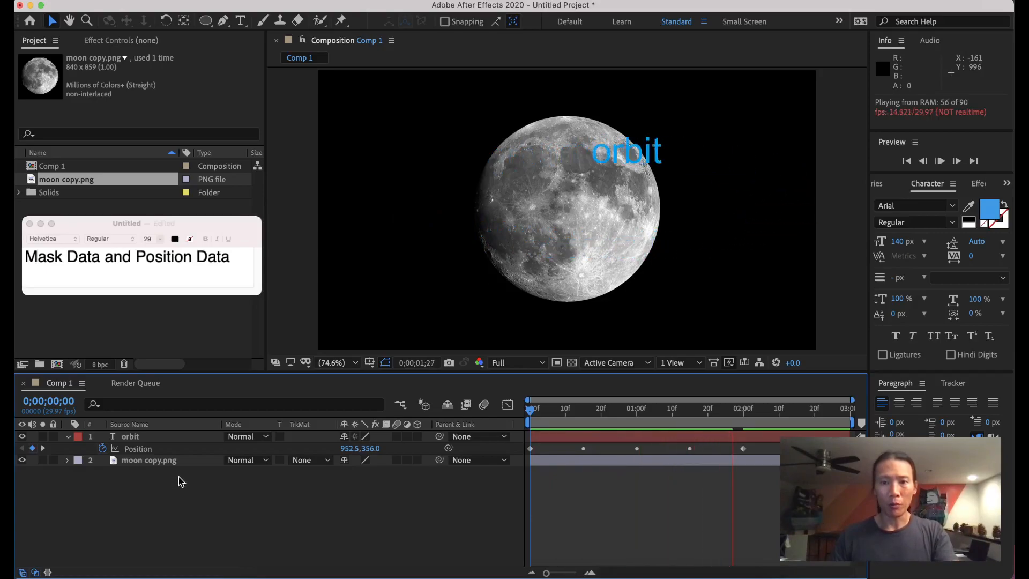
{"action": "key", "text": "space"}
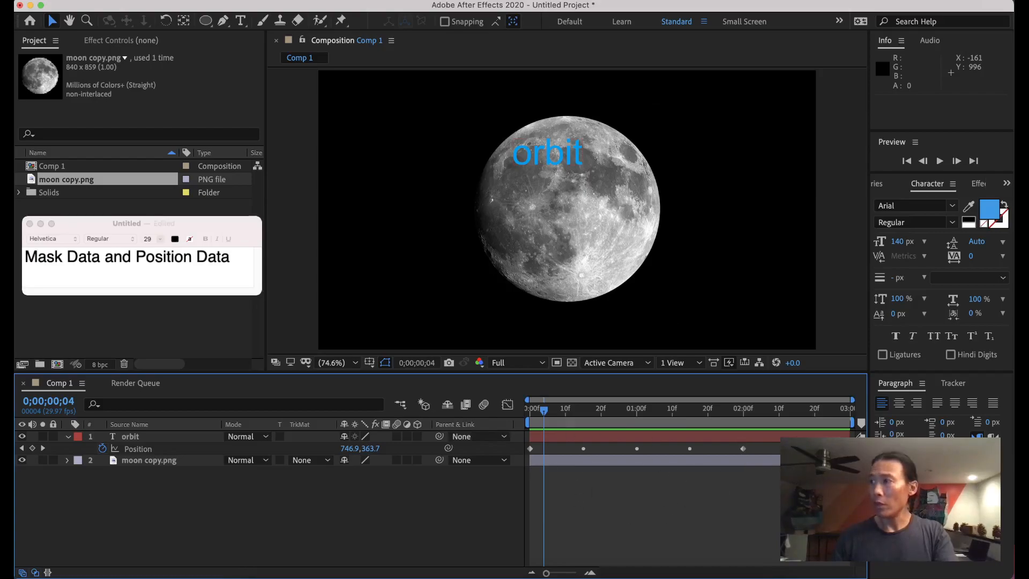
{"action": "left_click", "coordinate": [889, 499]}
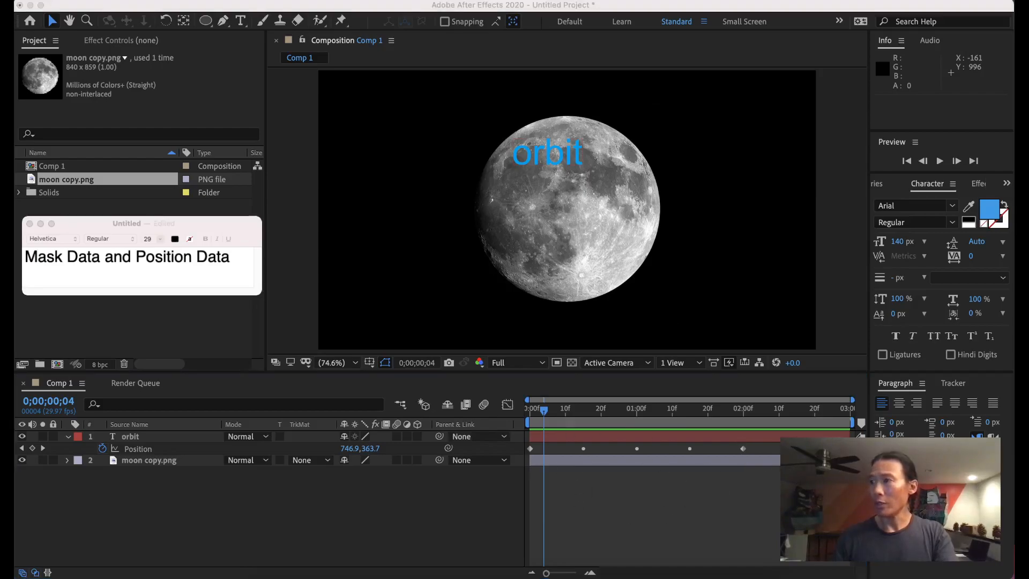
{"action": "left_click_drag", "start_coordinate": [889, 500], "coordinate": [896, 309]}
{"action": "left_click_drag", "start_coordinate": [787, 369], "coordinate": [828, 346]}
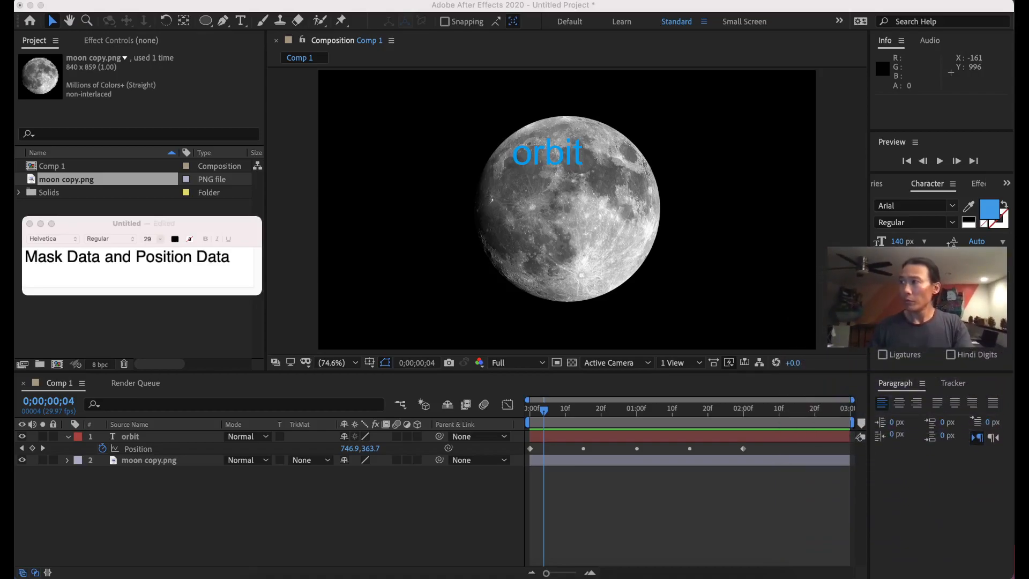
{"action": "left_click", "coordinate": [563, 444]}
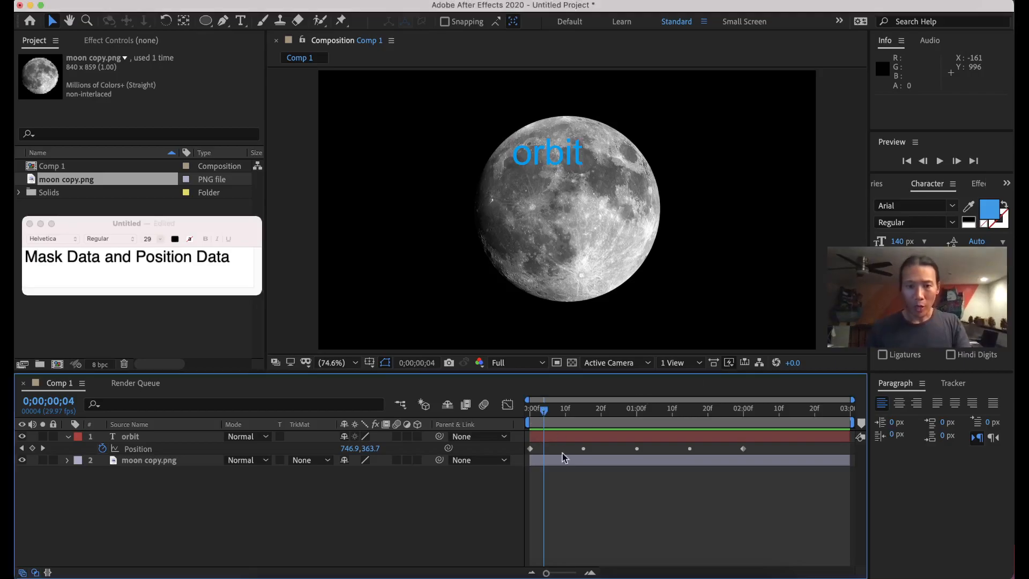
{"action": "left_click", "coordinate": [588, 459]}
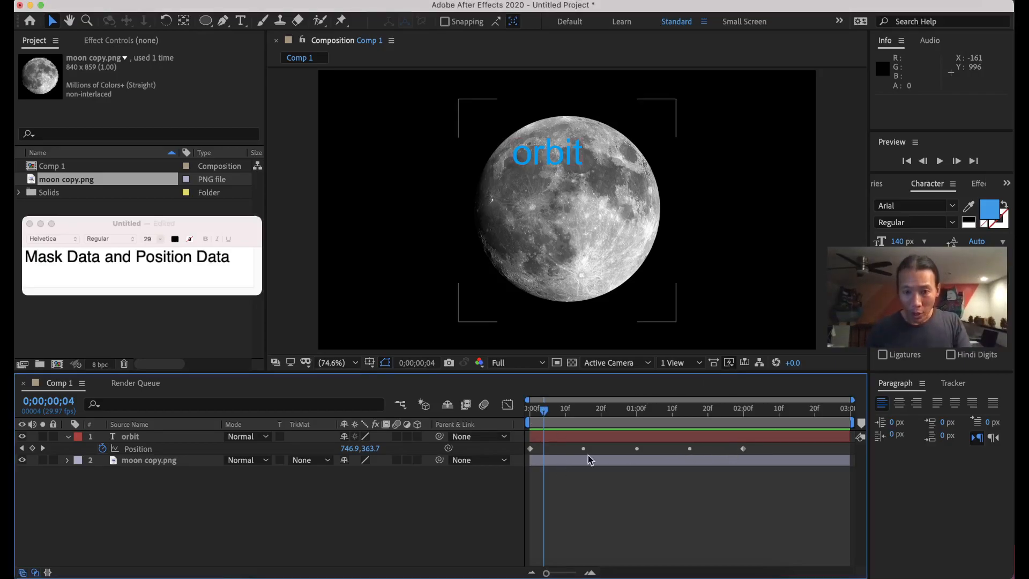
{"action": "left_click", "coordinate": [530, 448]}
{"action": "left_click", "coordinate": [743, 449]}
{"action": "left_click_drag", "start_coordinate": [546, 417], "coordinate": [744, 410]}
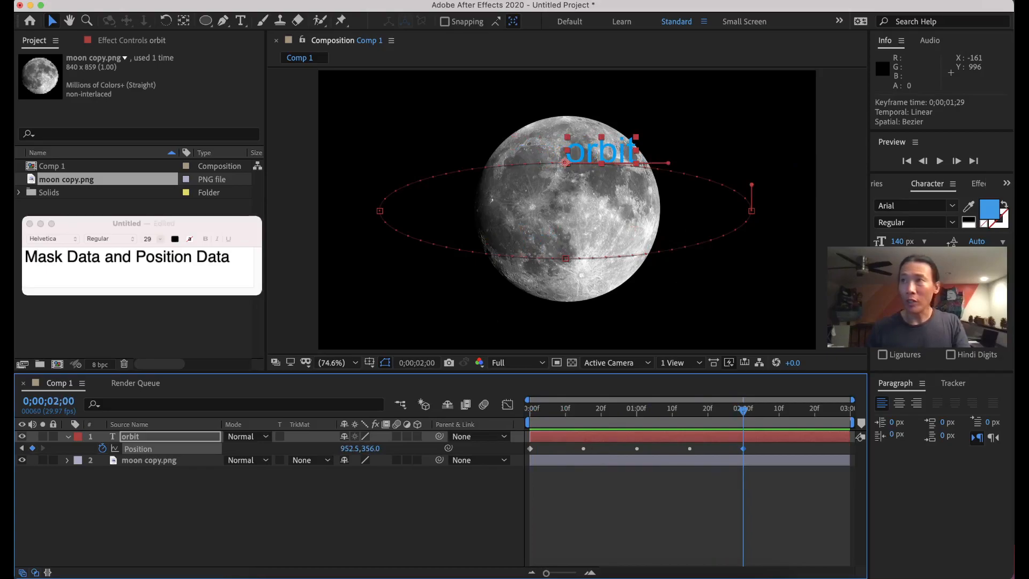
Add 'when you paste Mask Data into Position, you will have ROVING KEYFRAMES' to the note.
{"action": "left_click", "coordinate": [231, 257]}
{"action": "left_click_drag", "start_coordinate": [230, 258], "coordinate": [24, 257]}
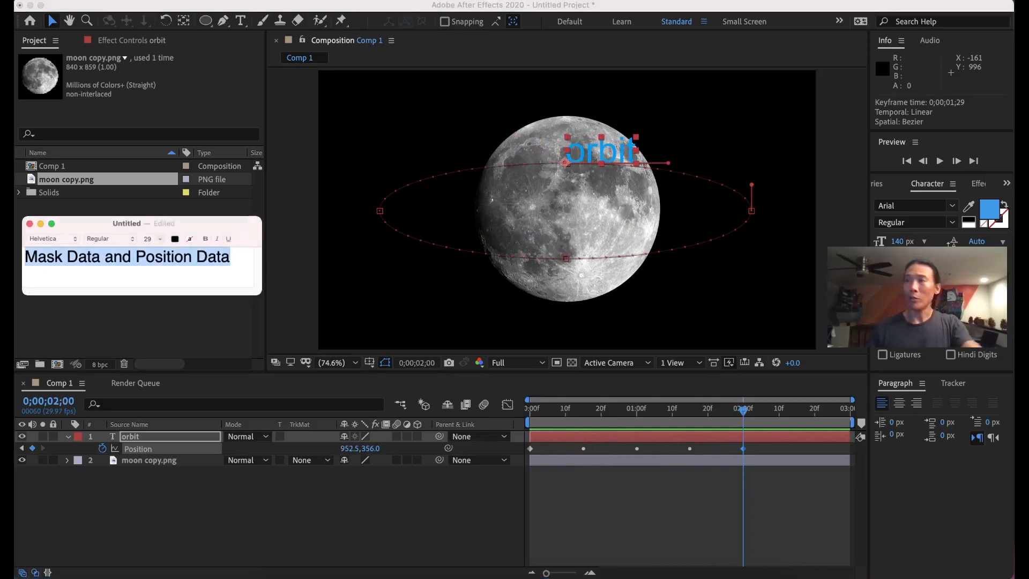
{"action": "left_click", "coordinate": [230, 258]}
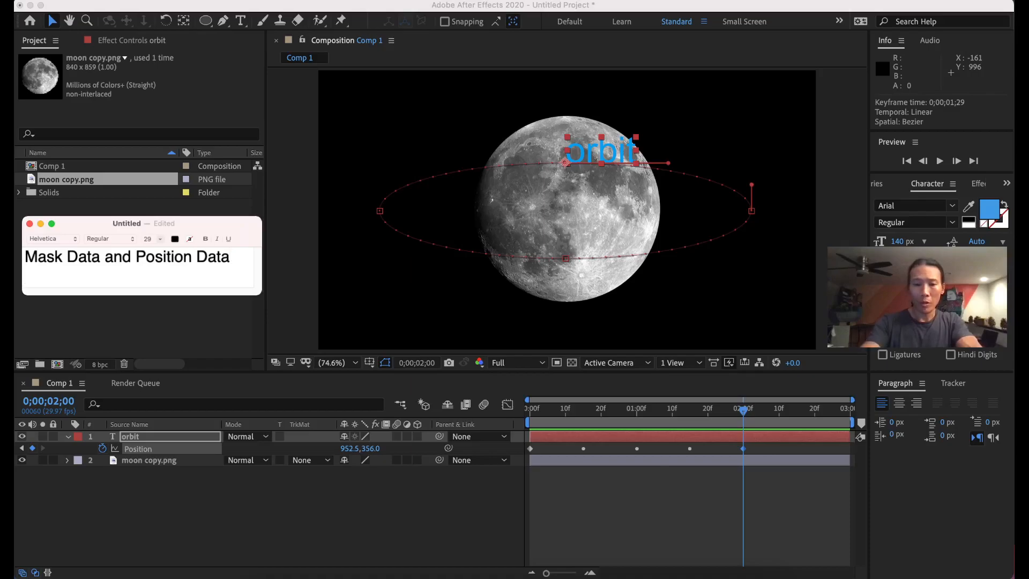
{"action": "type", "text": "when "}
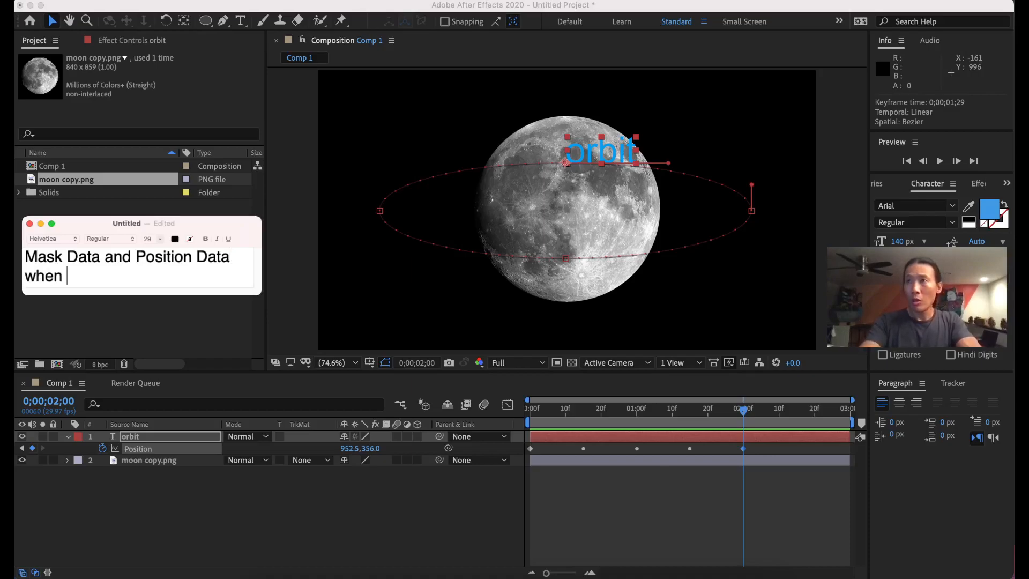
{"action": "type", "text": "you gpaste Ma"}
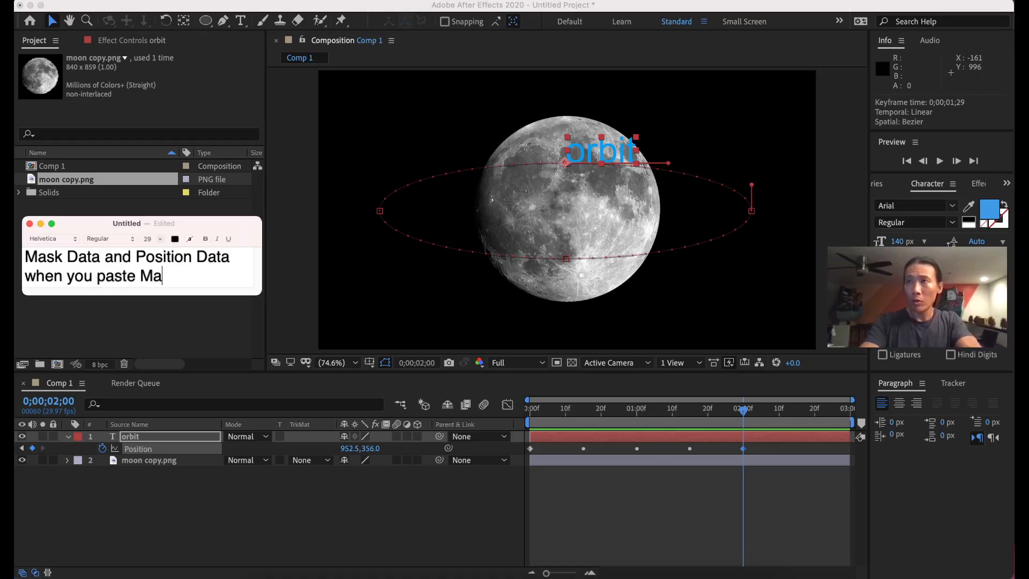
{"action": "type", "text": "sk Data in"}
{"action": "type", "text": "to Position, "}
{"action": "type", "text": "you will have R"}
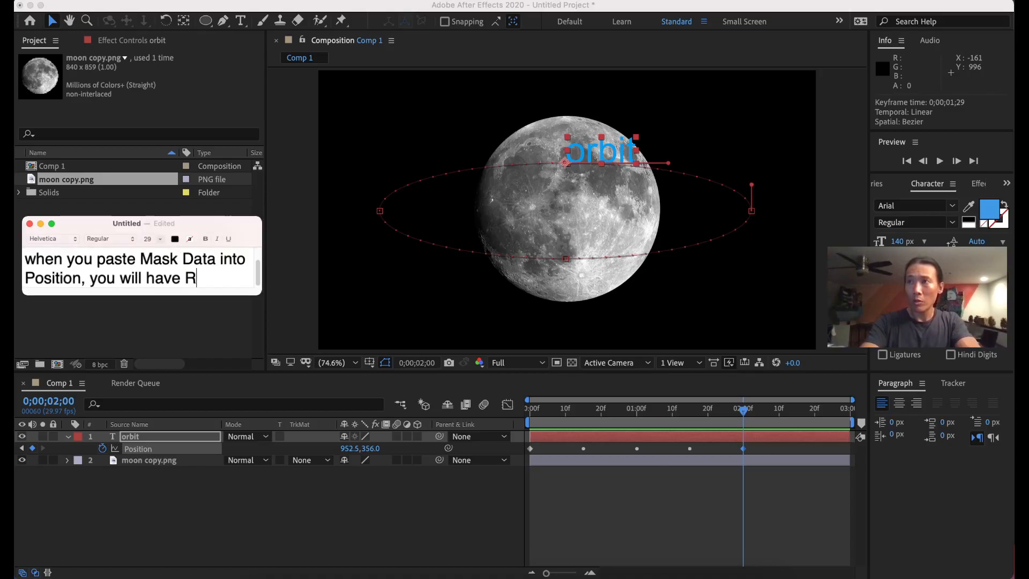
{"action": "type", "text": "OVING KE"}
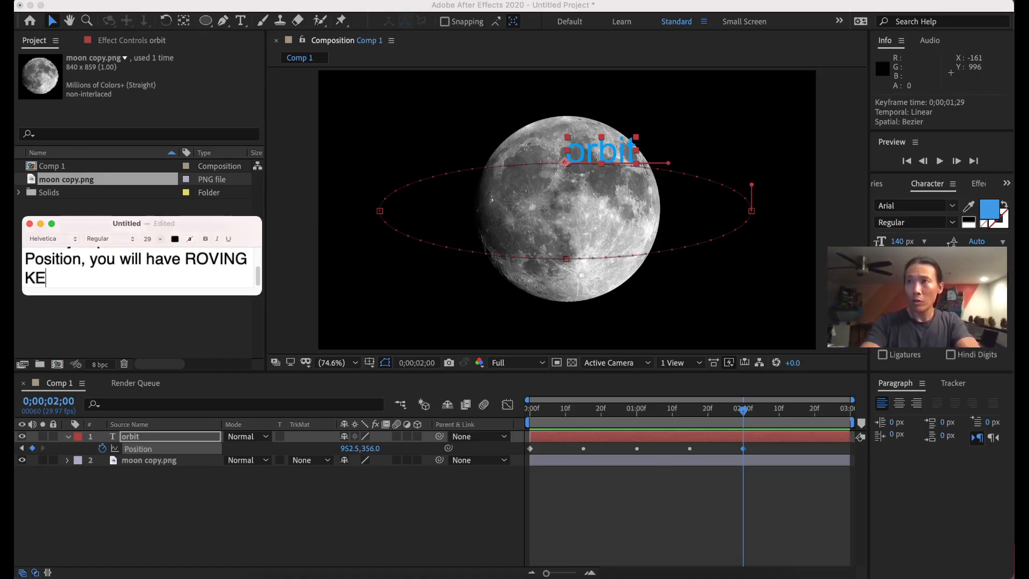
{"action": "type", "text": "YFRAMES"}
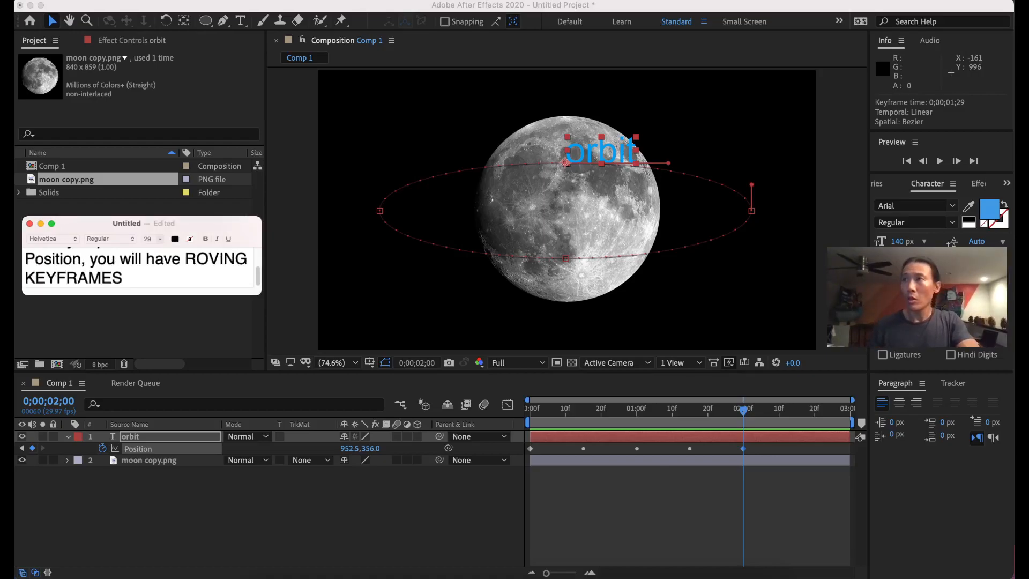
{"action": "left_click_drag", "start_coordinate": [261, 294], "coordinate": [245, 345]}
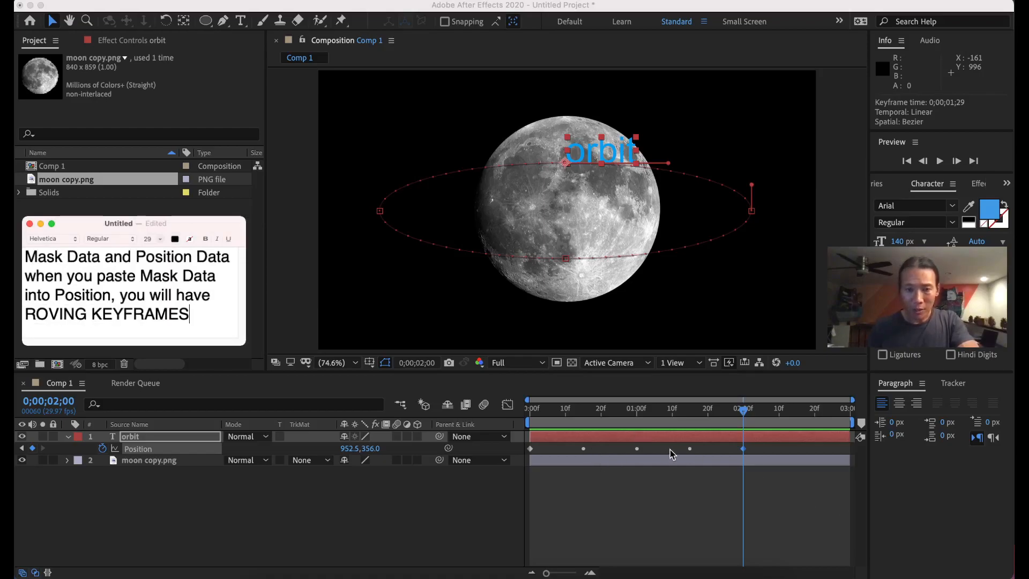
Drag orbit's last Position keyframe so the keyframes stretch to the end of Comp 1.
{"action": "left_click", "coordinate": [743, 450]}
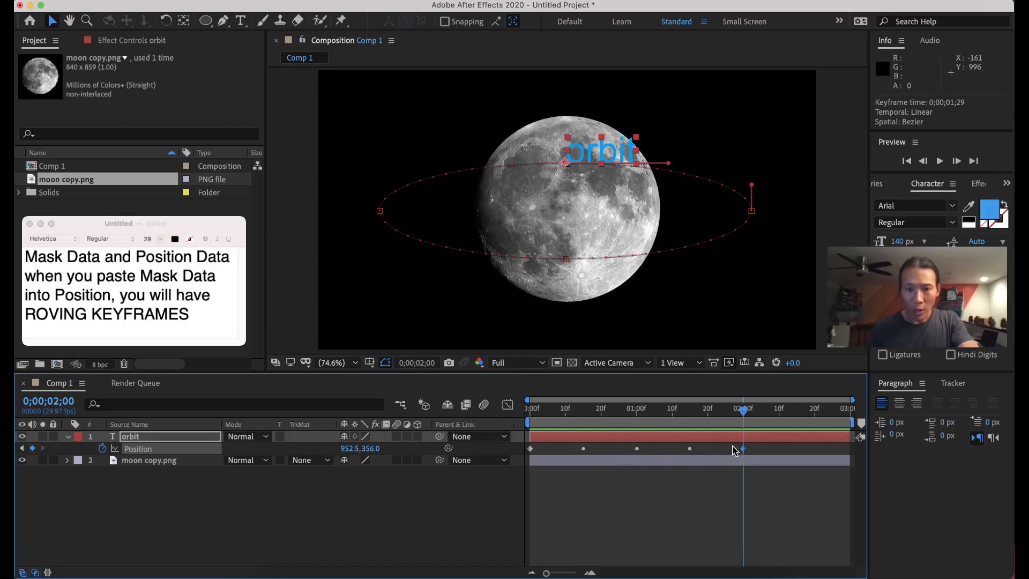
{"action": "left_click_drag", "start_coordinate": [743, 452], "coordinate": [852, 454]}
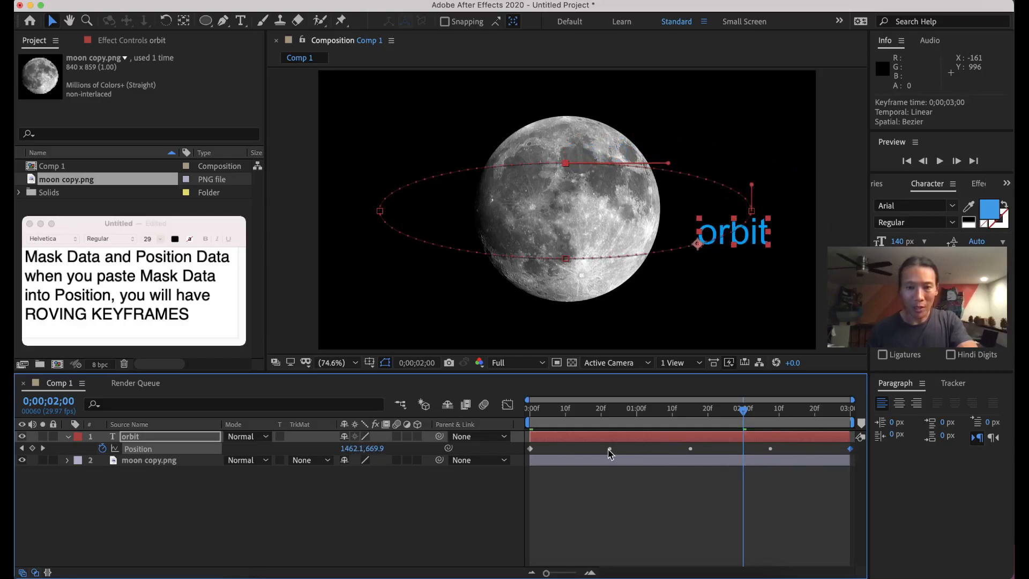
{"action": "mouse_move", "coordinate": [609, 453]}
{"action": "left_click_drag", "start_coordinate": [742, 410], "coordinate": [708, 410]}
{"action": "mouse_move", "coordinate": [851, 450]}
{"action": "left_mouse_down"}
{"action": "mouse_move", "coordinate": [736, 455]}
{"action": "mouse_move", "coordinate": [851, 454]}
{"action": "left_mouse_up"}
Preview the re-timed orbit animation and select the orbit layer.
{"action": "key", "text": "space"}
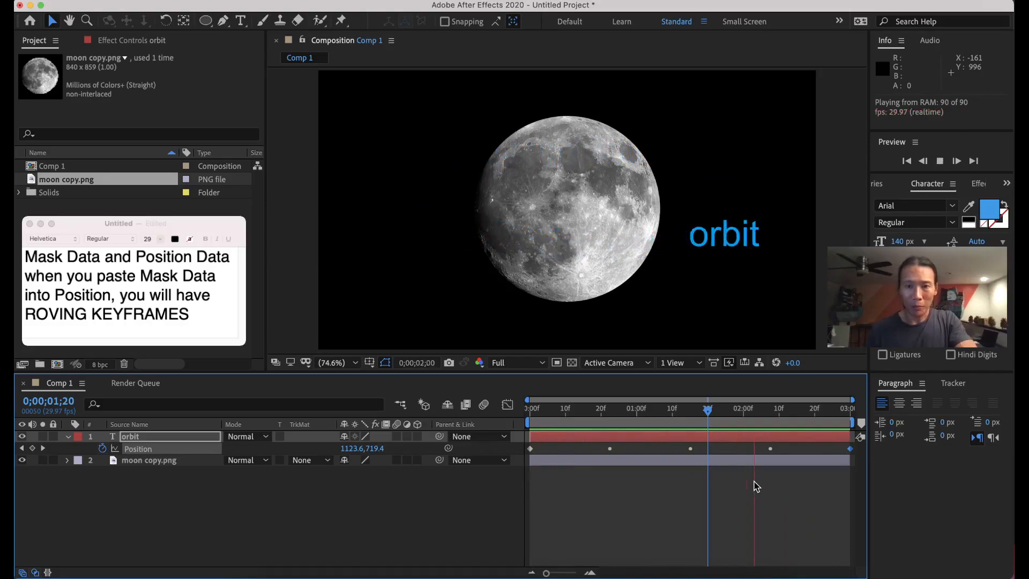
{"action": "key", "text": "space"}
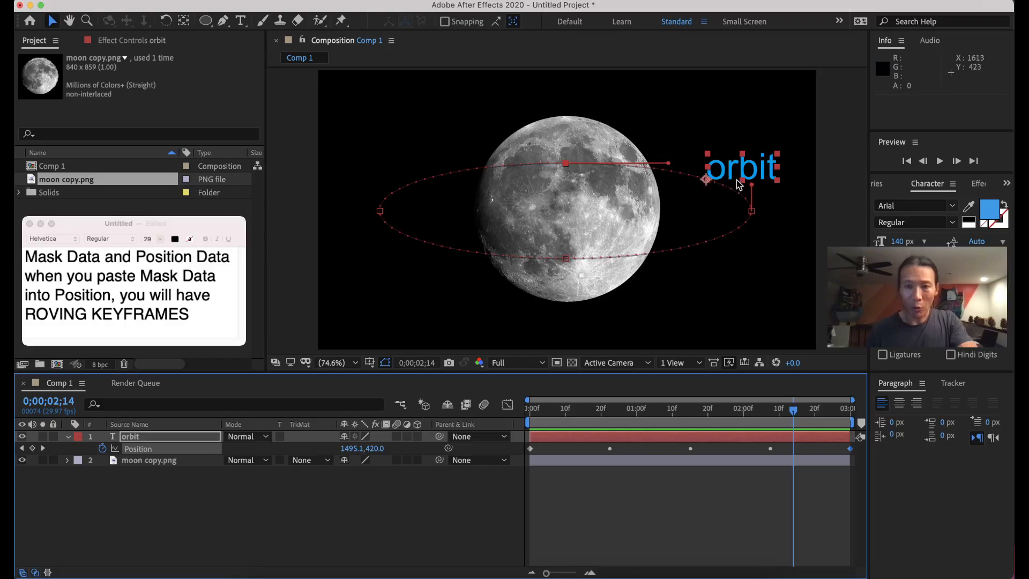
{"action": "left_click", "coordinate": [173, 438]}
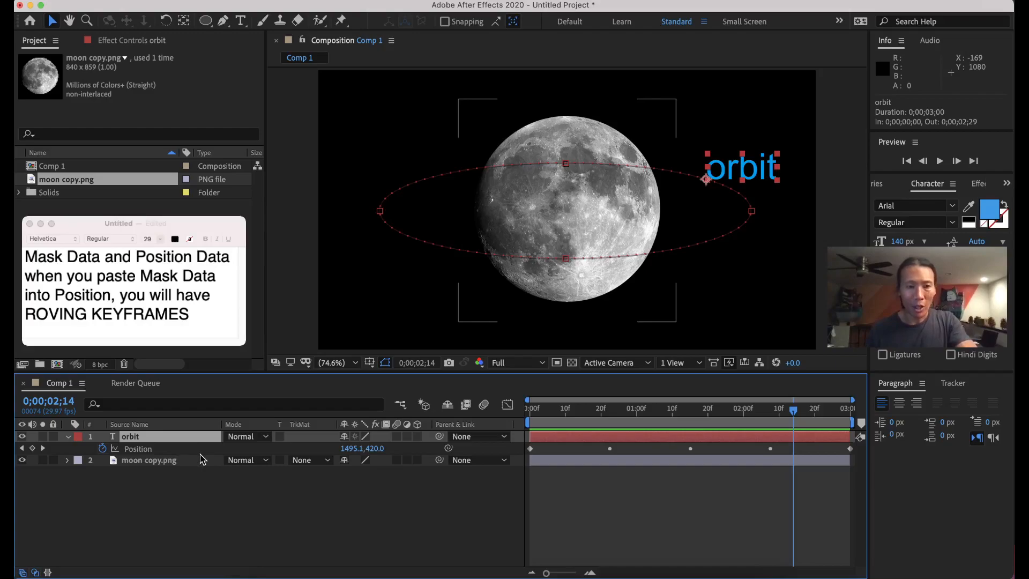
Show orbit's Anchor Point with Shift+A and note 'SHIFT A' on a new line.
{"action": "key", "text": "shift+a"}
{"action": "key", "text": "super+Tab"}
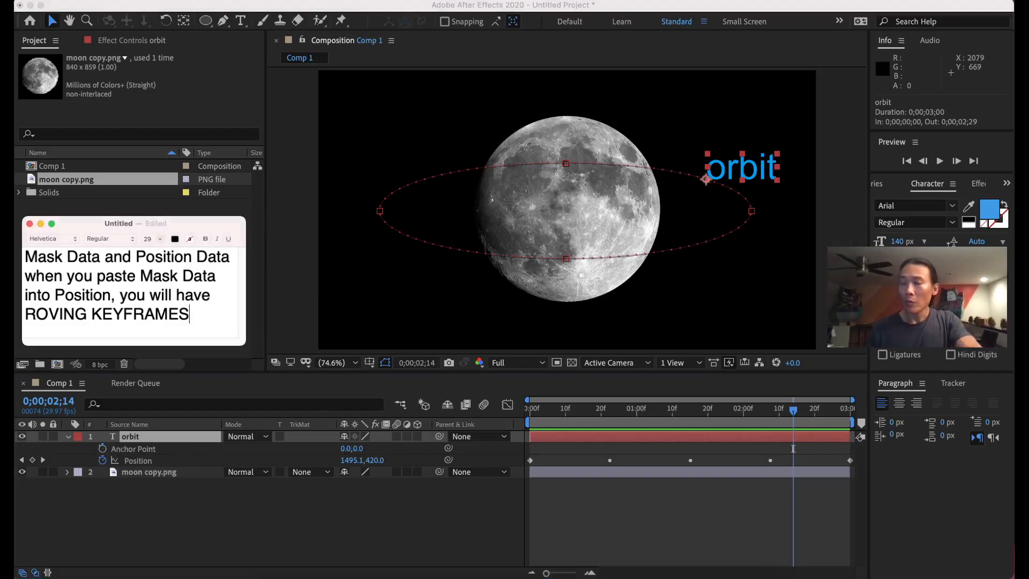
{"action": "key", "text": "Return"}
{"action": "key", "text": "Return"}
{"action": "type", "text": "SHIFT A"}
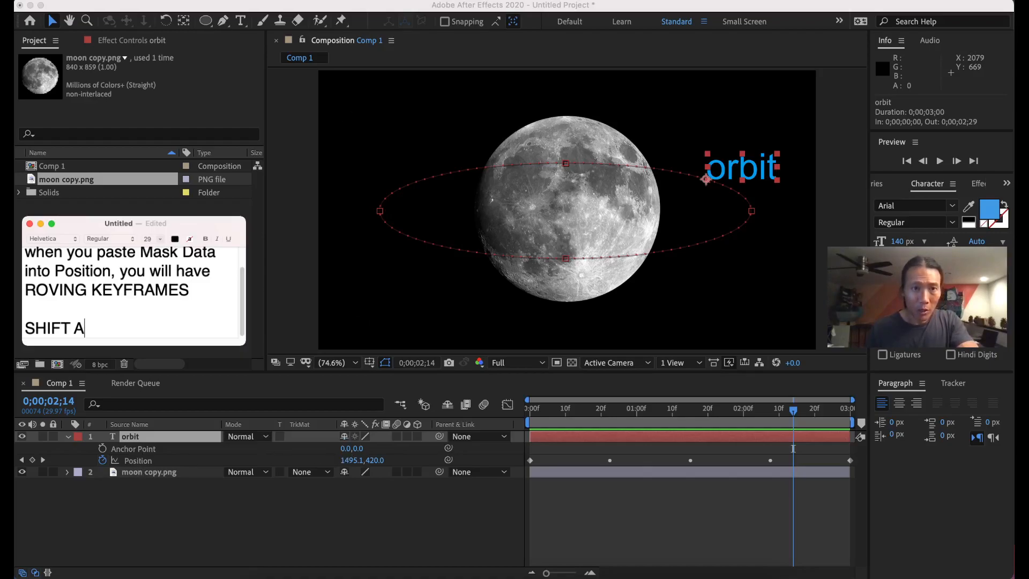
Set orbit's Anchor Point to 132.0,0.0, preview, and return the playhead to the start.
{"action": "left_click", "coordinate": [351, 7]}
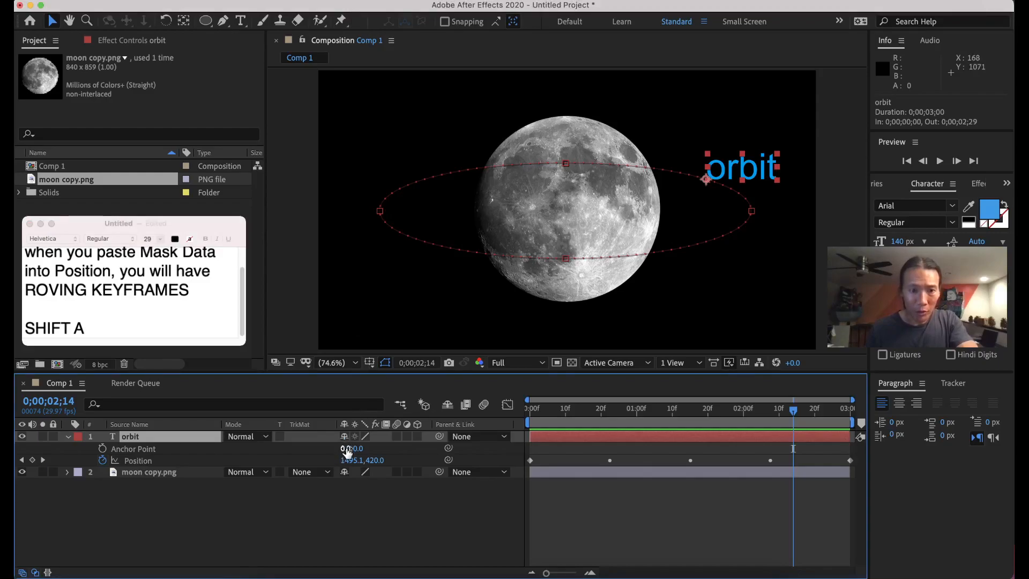
{"action": "left_click_drag", "start_coordinate": [344, 448], "coordinate": [435, 449]}
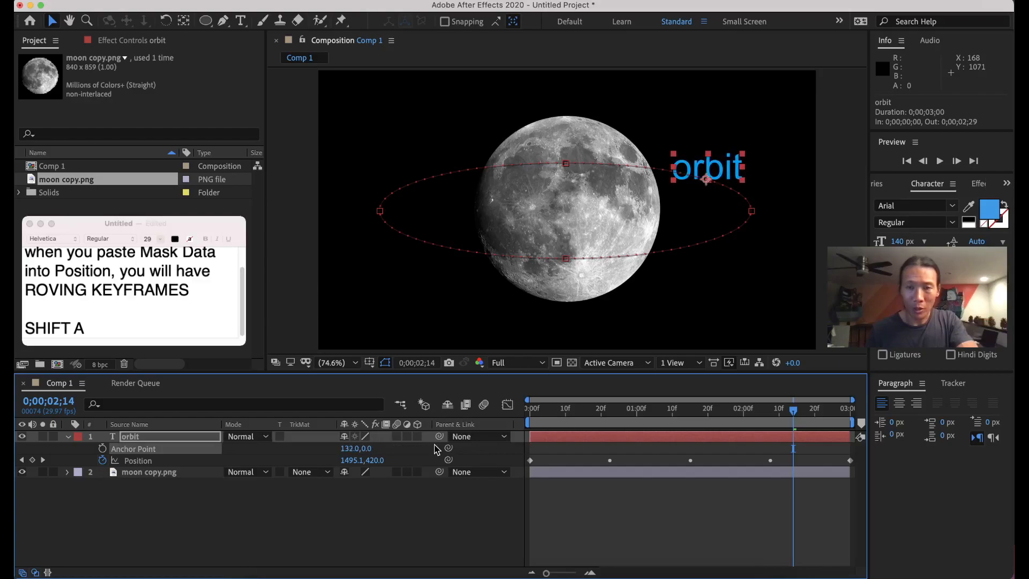
{"action": "key", "text": "space"}
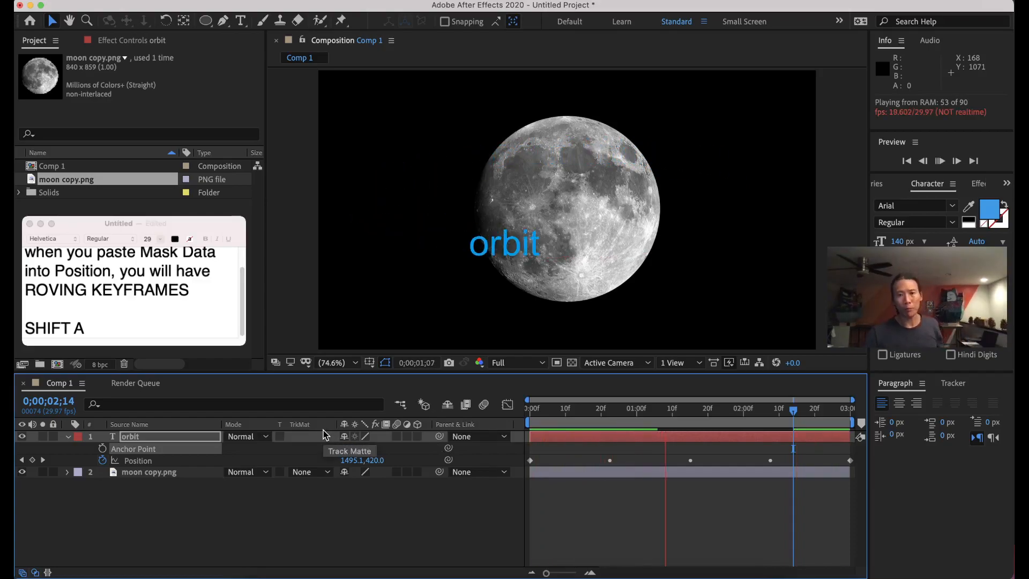
{"action": "key", "text": "space"}
{"action": "left_click_drag", "start_coordinate": [785, 415], "coordinate": [485, 393]}
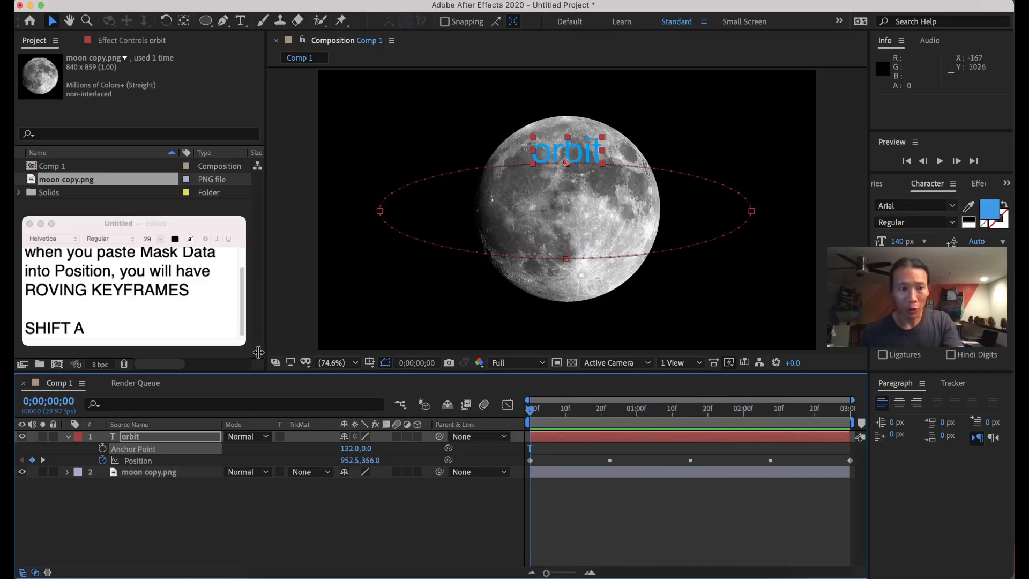
{"action": "left_click", "coordinate": [162, 439]}
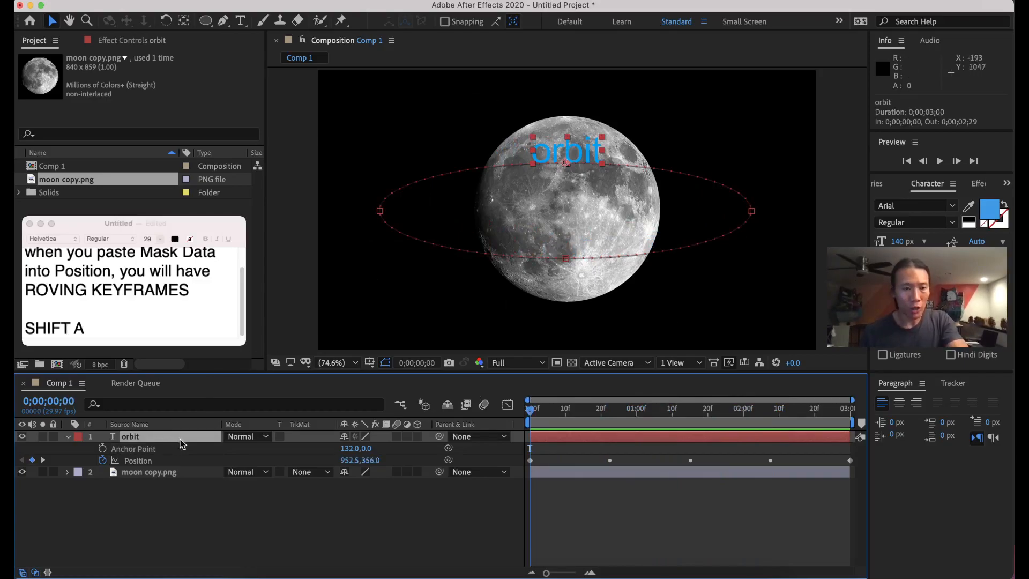
Add orbit's Scale property with Shift+S and note 'SHIFT S' on a new line.
{"action": "key", "text": "shift+s"}
{"action": "key", "text": "super+Tab"}
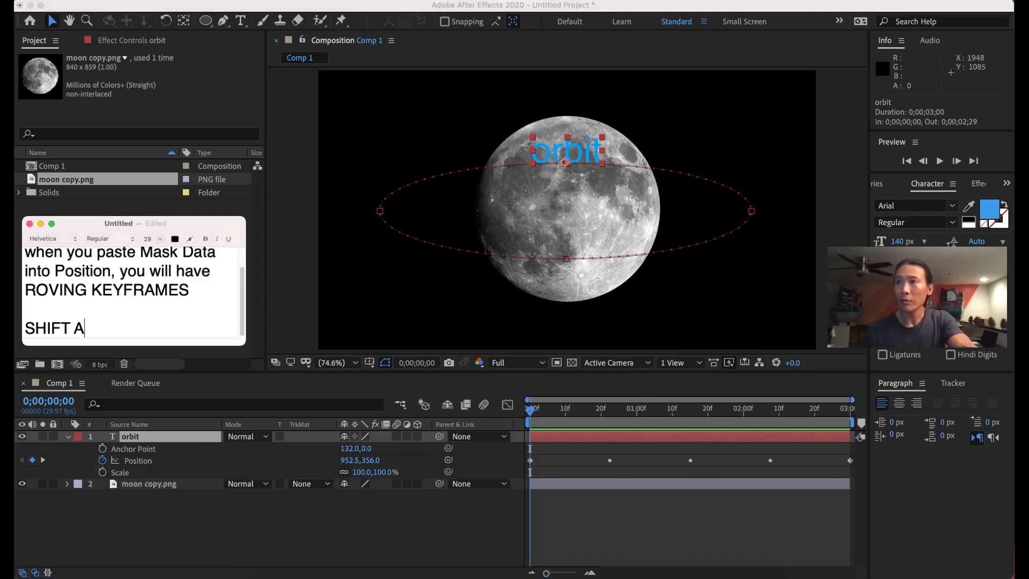
{"action": "key", "text": "Return"}
{"action": "type", "text": "SHIFT S"}
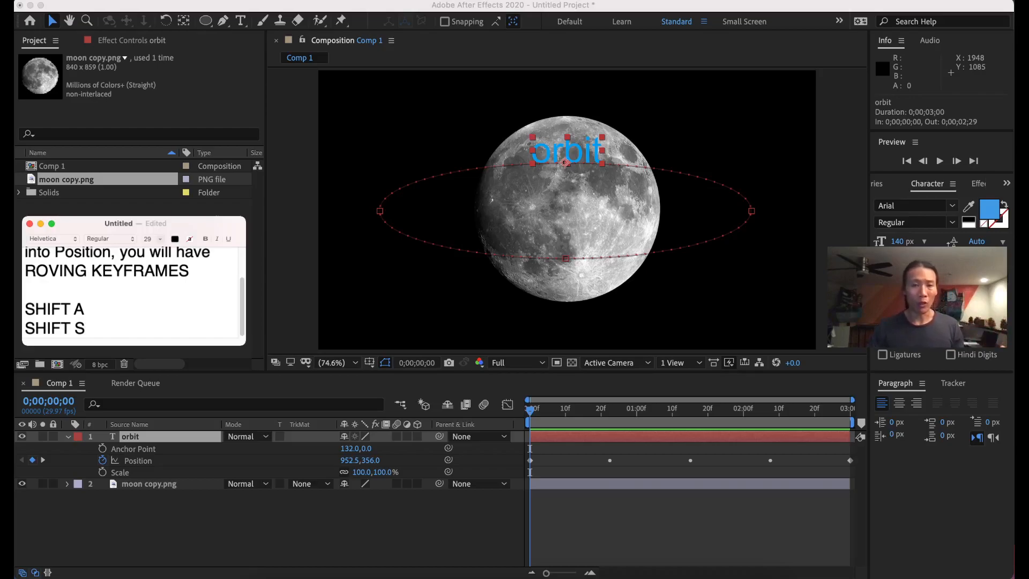
Show orbit's Scale, Position and Anchor Point together using S, Shift+P and Shift+A.
{"action": "left_click", "coordinate": [165, 436]}
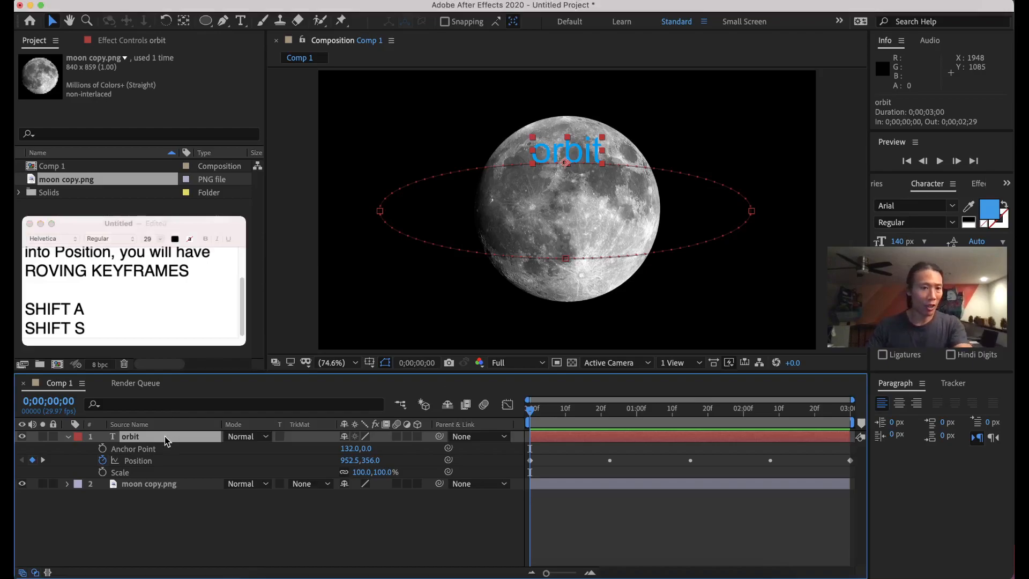
{"action": "key", "text": "s"}
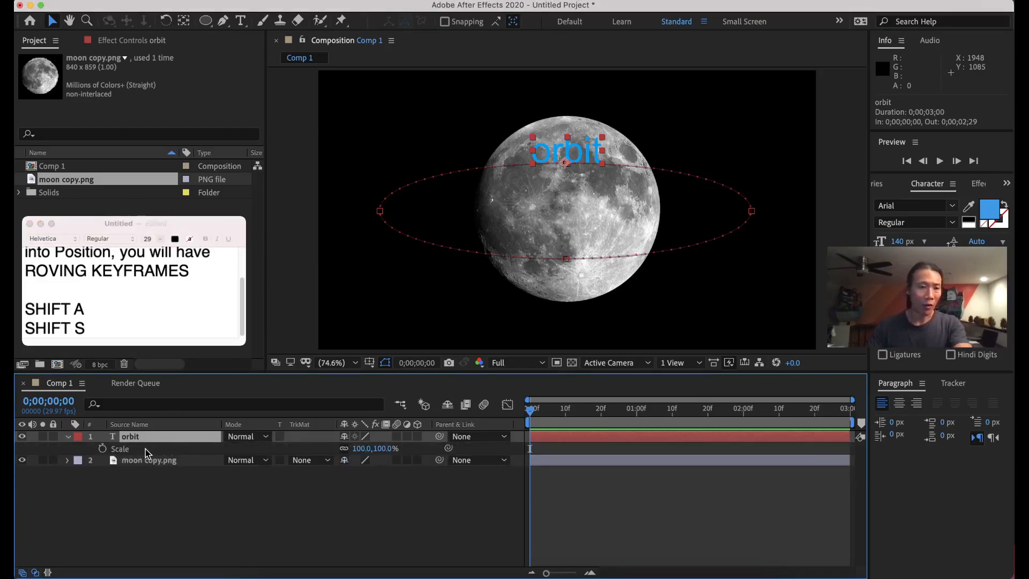
{"action": "key", "text": "shift+p"}
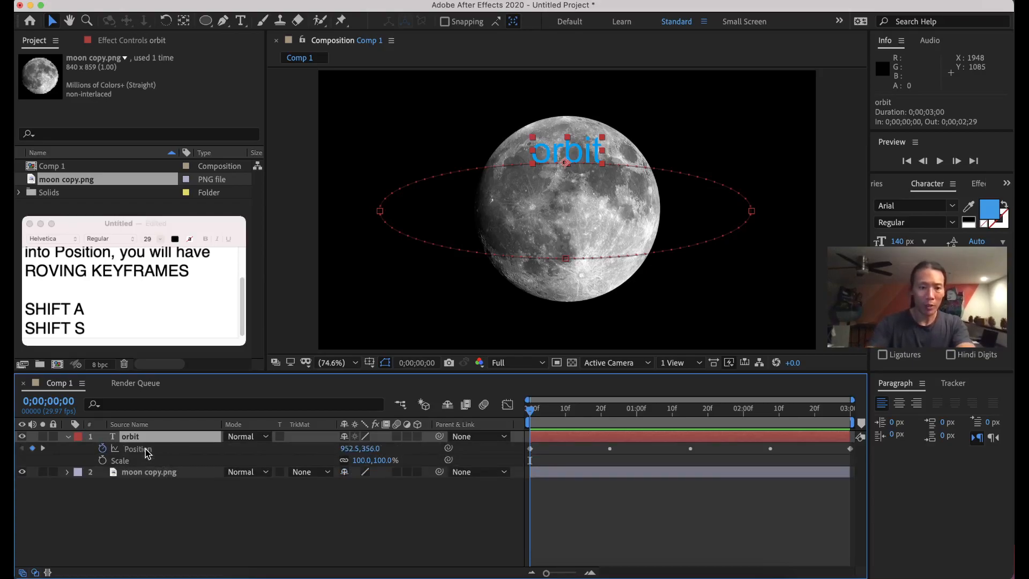
{"action": "key", "text": "shift+a"}
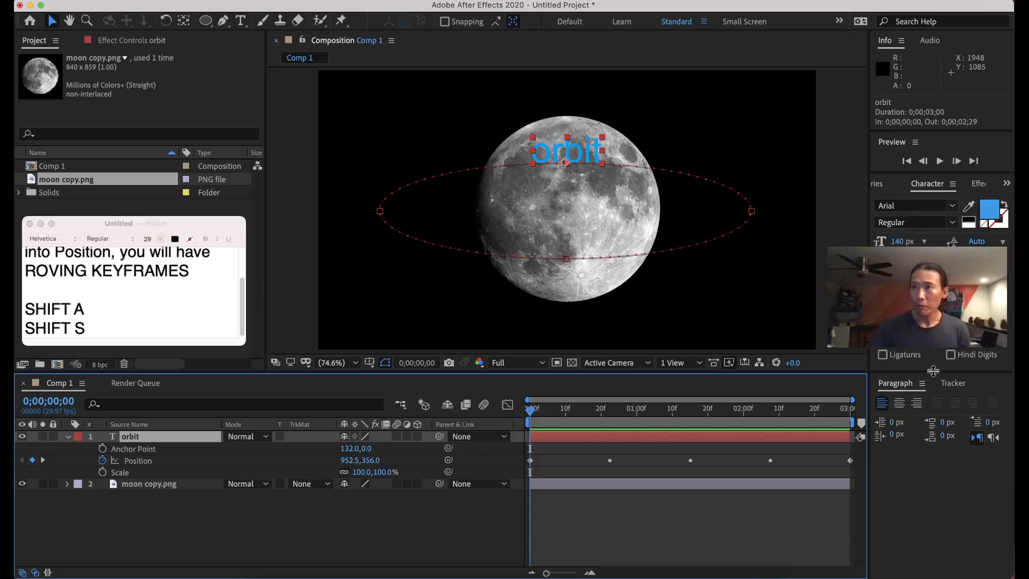
{"action": "key", "text": "super+Tab"}
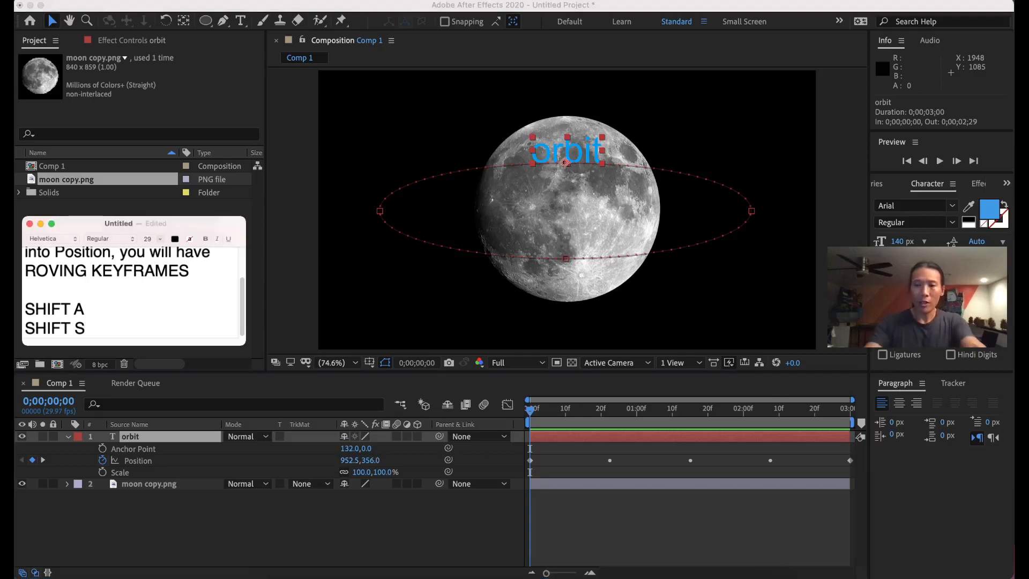
{"action": "key", "text": "Return"}
Type 'J,K - skip to prev/next visible keyframe' on the new note line.
{"action": "type", "text": "J,K"}
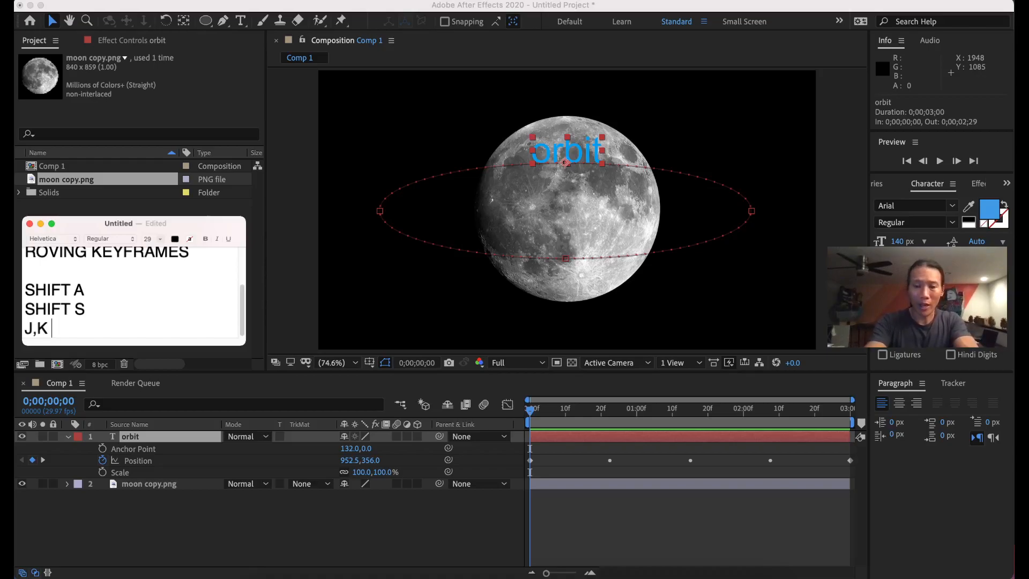
{"action": "type", "text": "- skip "}
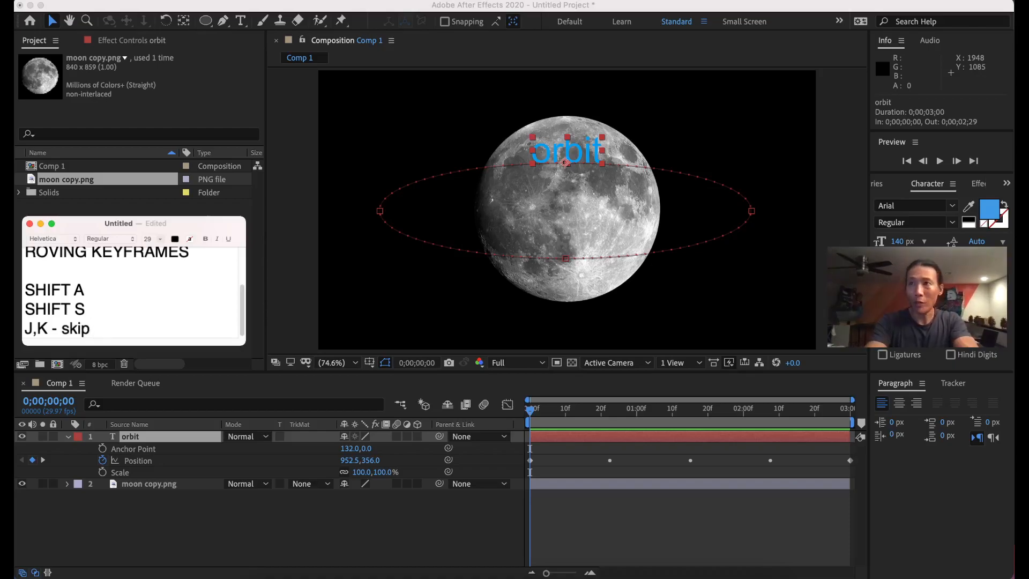
{"action": "type", "text": "to prev/next vis"}
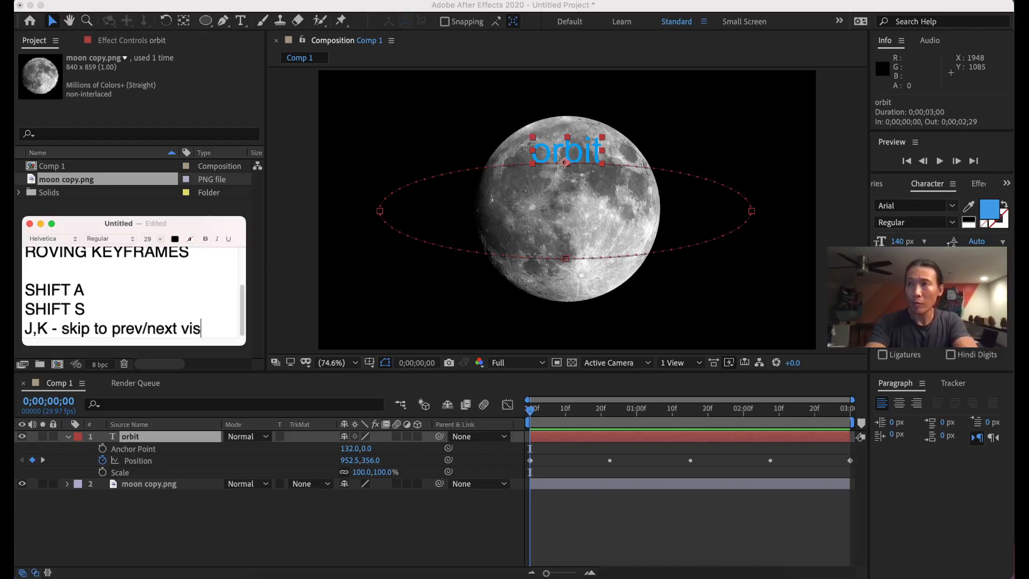
{"action": "type", "text": "ible keyframe"}
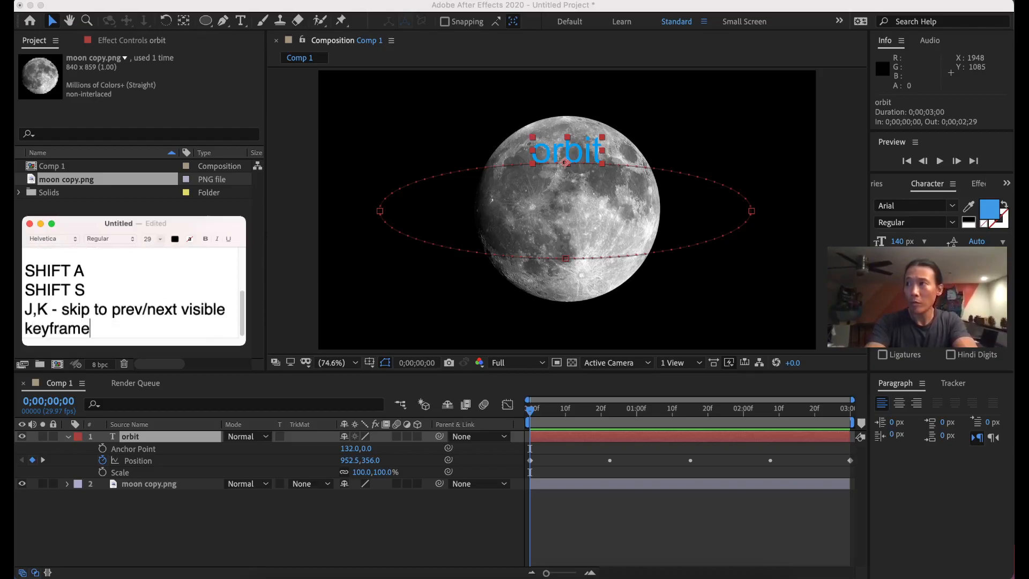
Step through Position keyframes with J/K, zoom in, and scale the orbit text to 46%.
{"action": "left_click", "coordinate": [411, 4]}
{"action": "key", "text": "k"}
{"action": "key", "text": "k"}
{"action": "key", "text": "k"}
{"action": "key", "text": "k"}
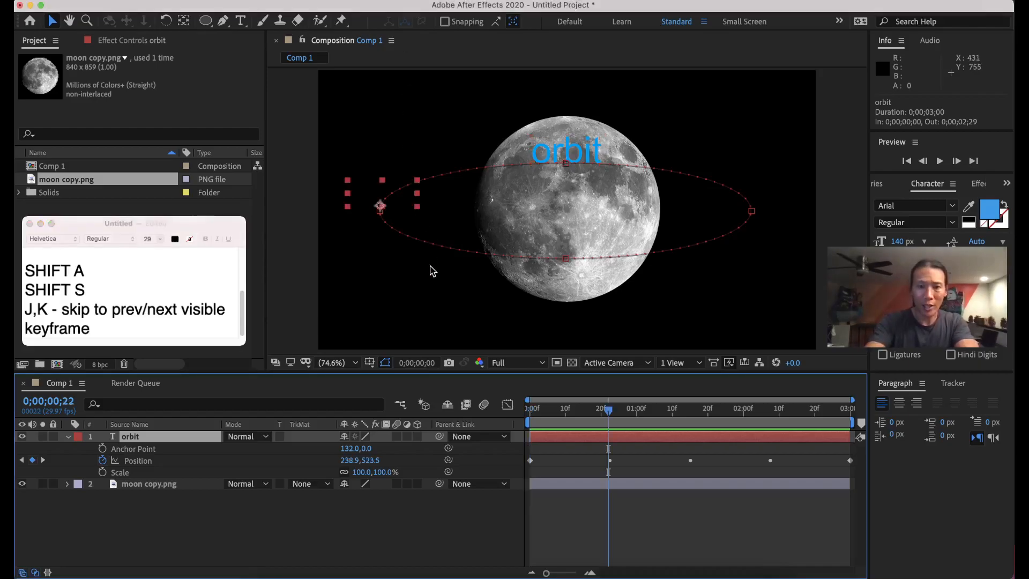
{"action": "key", "text": "j"}
{"action": "key", "text": "j"}
{"action": "key", "text": "j"}
{"action": "key", "text": "j"}
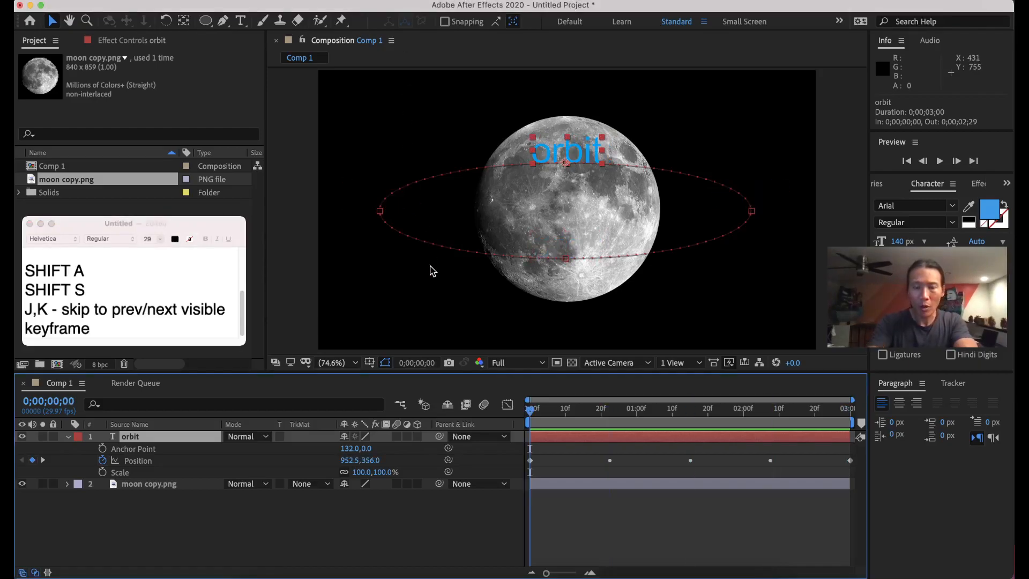
{"action": "key", "text": "period"}
{"action": "key", "text": "period"}
{"action": "key", "text": "space"}
{"action": "left_click_drag", "start_coordinate": [559, 162], "coordinate": [560, 273]}
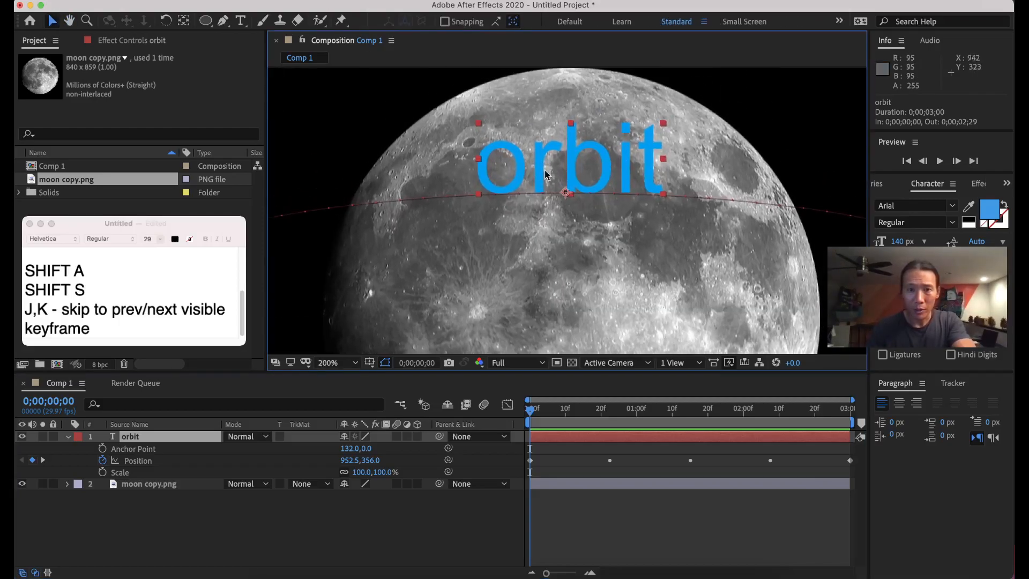
{"action": "left_click_drag", "start_coordinate": [361, 472], "coordinate": [313, 472]}
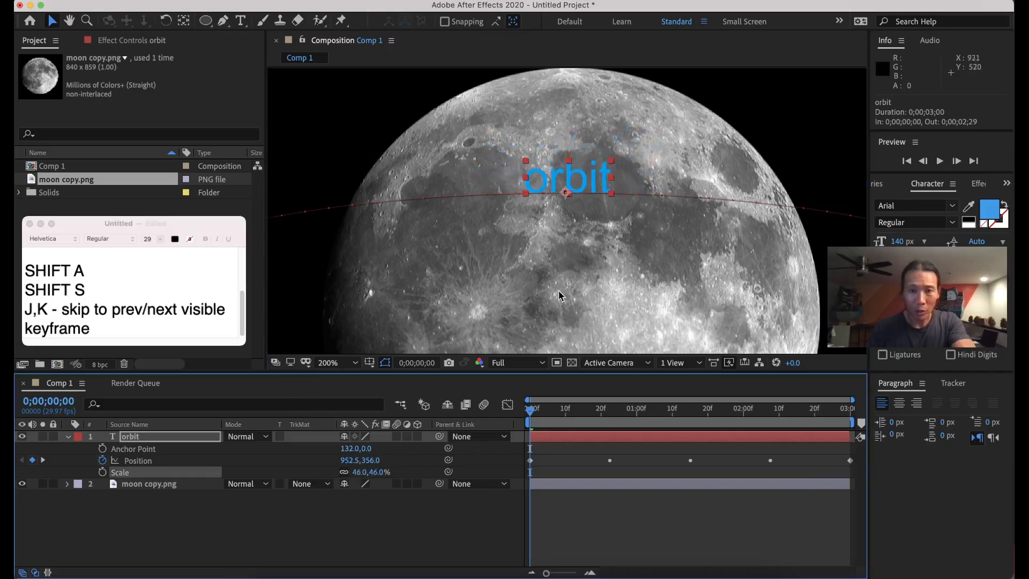
Zoom back out, jump to 0;00;01;15, and add a Scale keyframe.
{"action": "key", "text": "comma"}
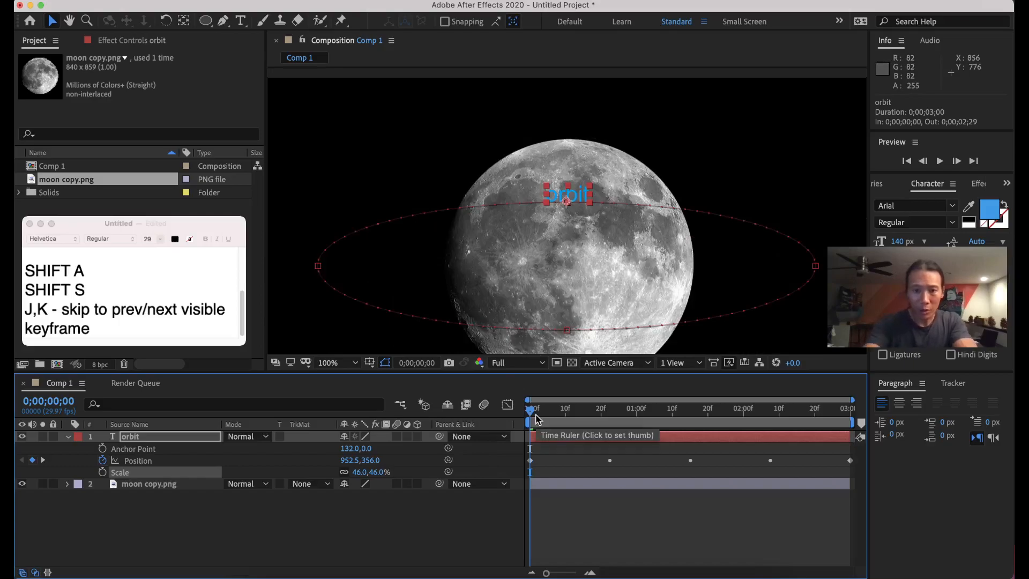
{"action": "key", "text": "k"}
{"action": "key", "text": "k"}
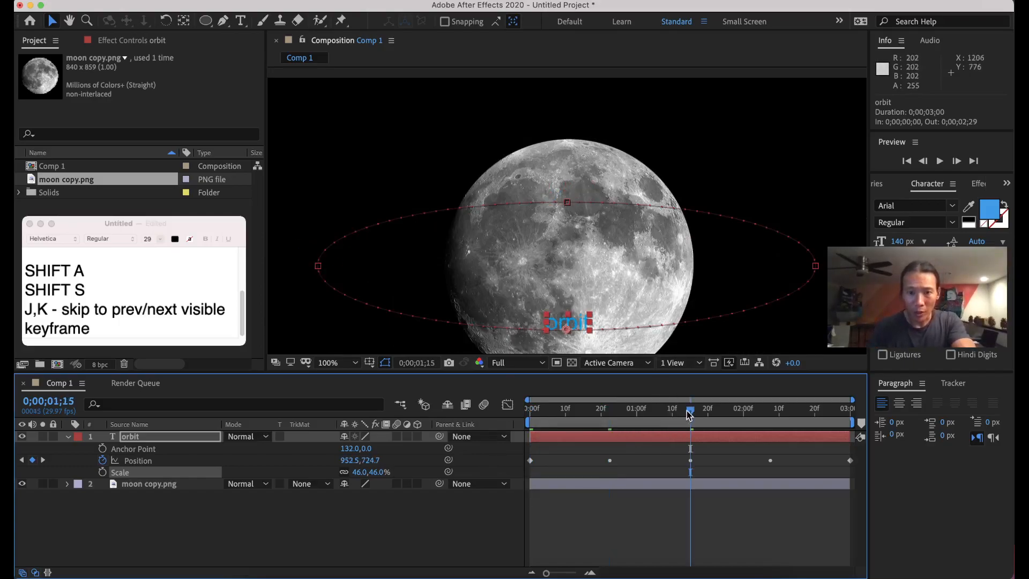
{"action": "key", "text": "alt+shift+s"}
Move the 46% Scale keyframe to 0;00;00;00 and key Scale 100% at 0;00;01;15.
{"action": "left_click_drag", "start_coordinate": [690, 472], "coordinate": [533, 480]}
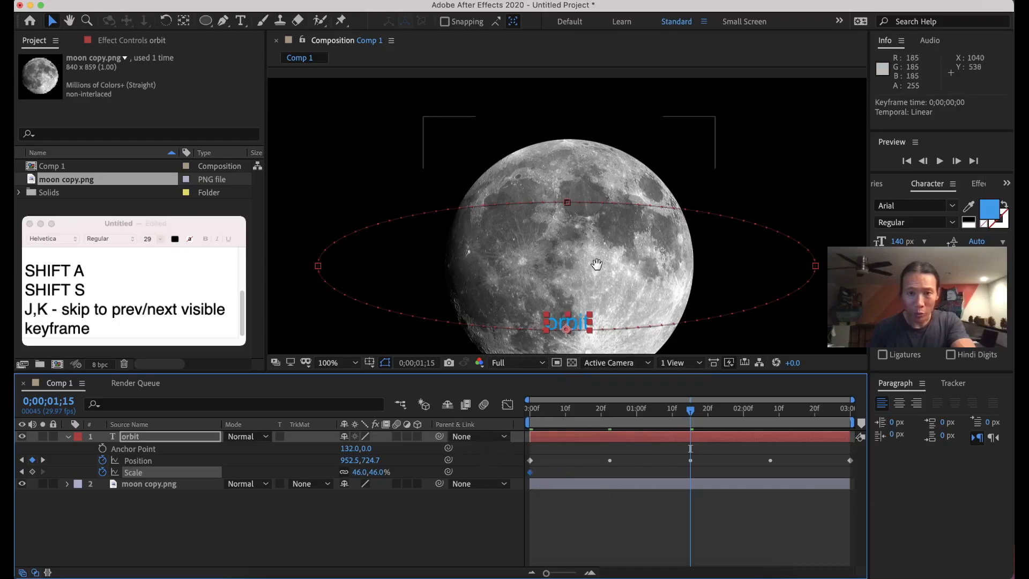
{"action": "left_click_drag", "start_coordinate": [596, 264], "coordinate": [596, 206]}
{"action": "left_click_drag", "start_coordinate": [359, 473], "coordinate": [365, 472]}
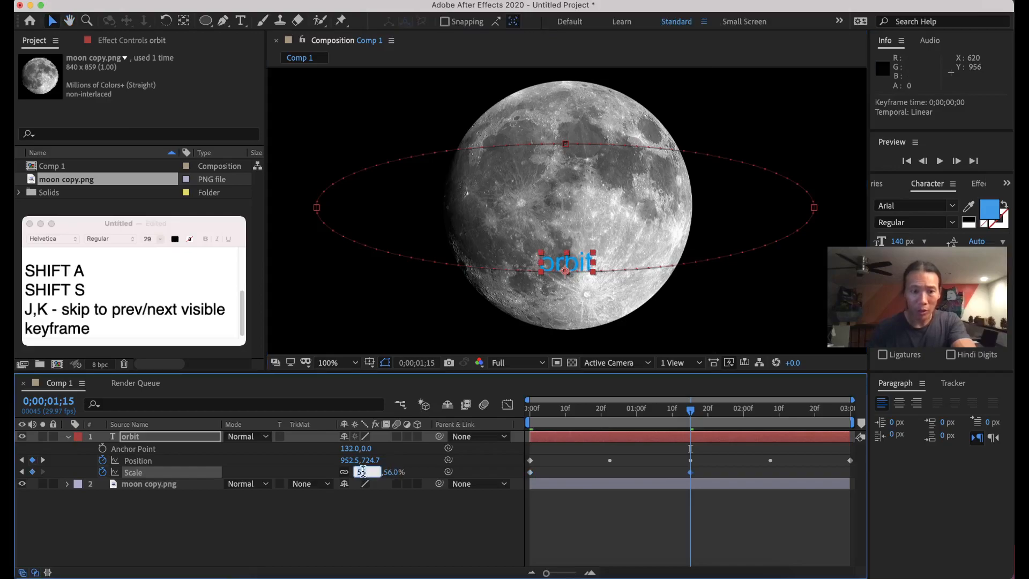
{"action": "type", "text": "100"}
{"action": "key", "text": "Return"}
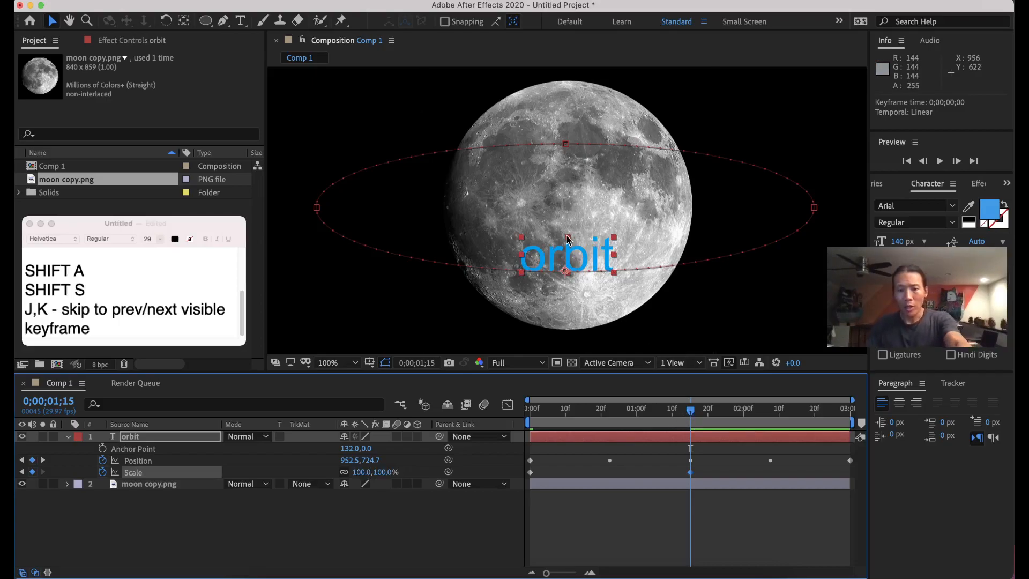
{"action": "scroll", "coordinate": [568, 240], "scroll_direction": "up", "scroll_amount": 1}
{"action": "scroll", "coordinate": [570, 240], "scroll_direction": "down", "scroll_amount": 2}
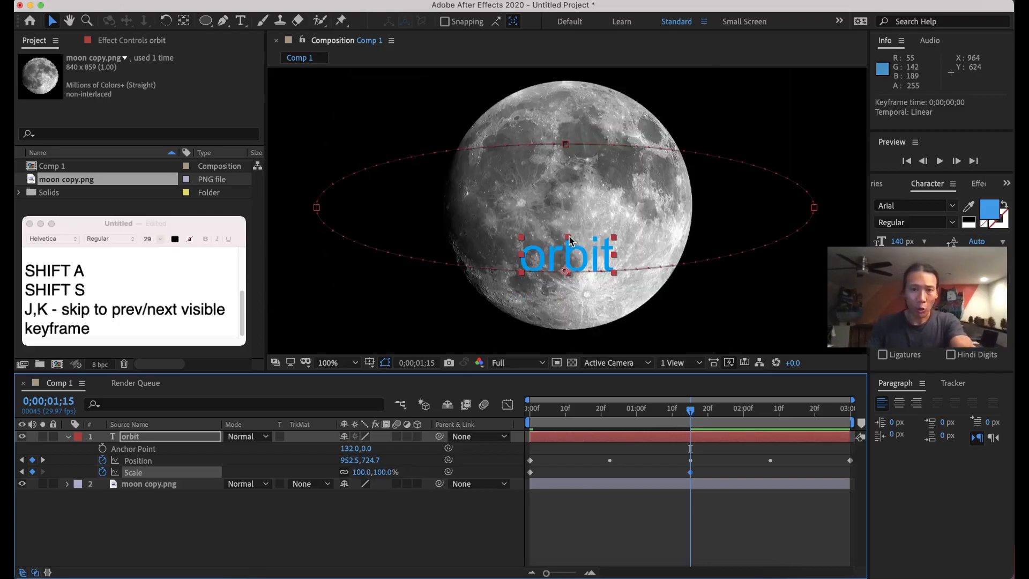
{"action": "scroll", "coordinate": [569, 240], "scroll_direction": "up", "scroll_amount": 4}
{"action": "scroll", "coordinate": [570, 240], "scroll_direction": "down", "scroll_amount": 4}
{"action": "scroll", "coordinate": [570, 240], "scroll_direction": "down", "scroll_amount": 1}
{"action": "scroll", "coordinate": [569, 240], "scroll_direction": "up", "scroll_amount": 3}
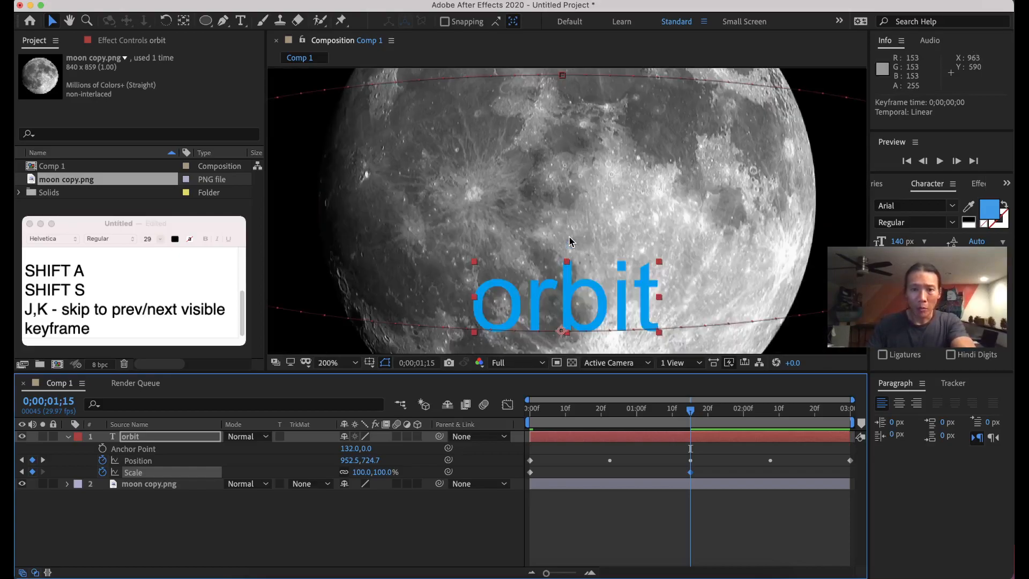
Fit the composition in the viewer, then add the note 'Option ? = fit to window' in TextEdit.
{"action": "key", "text": "shift+slash"}
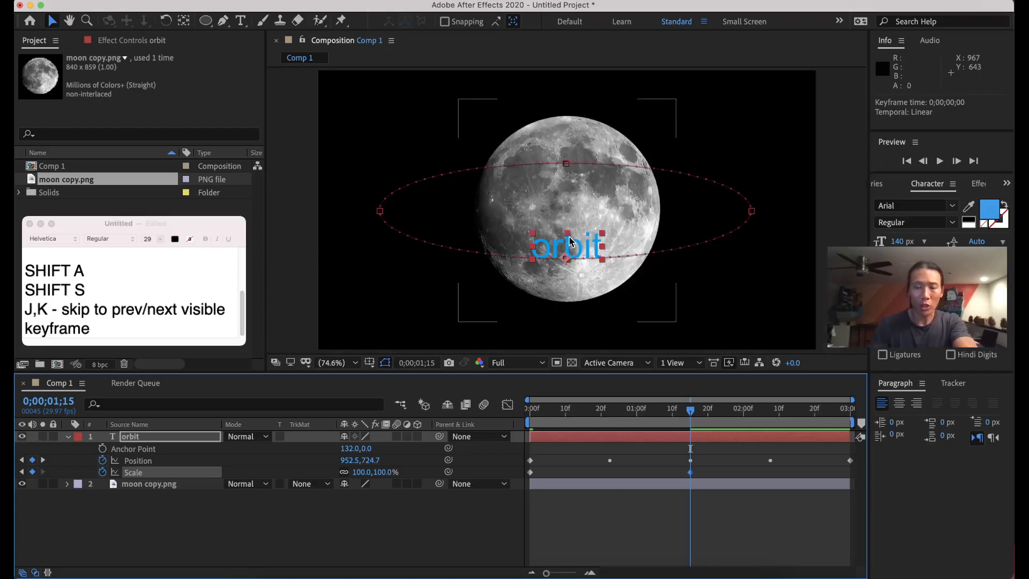
{"action": "key", "text": "super+Tab"}
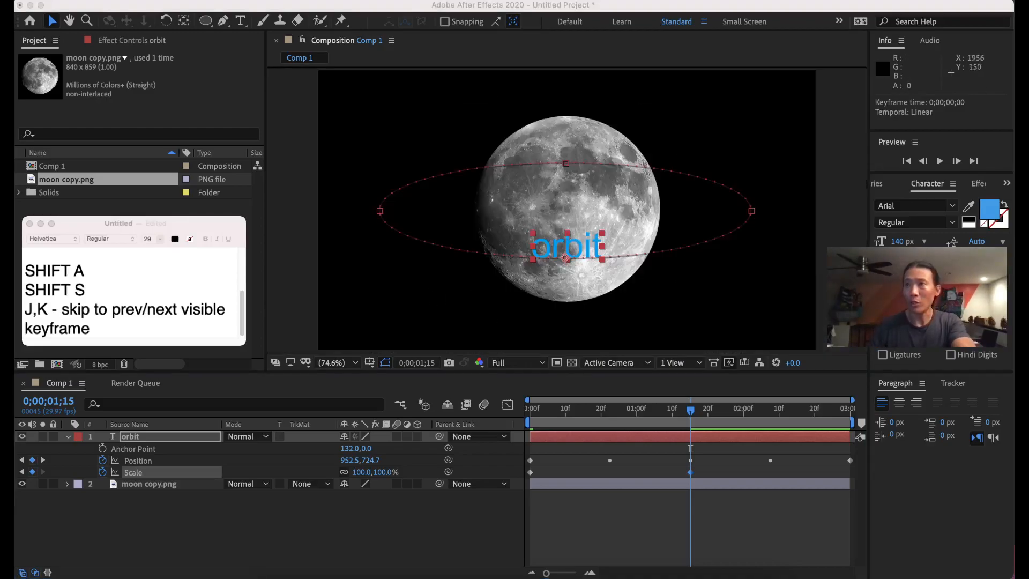
{"action": "key", "text": "Return"}
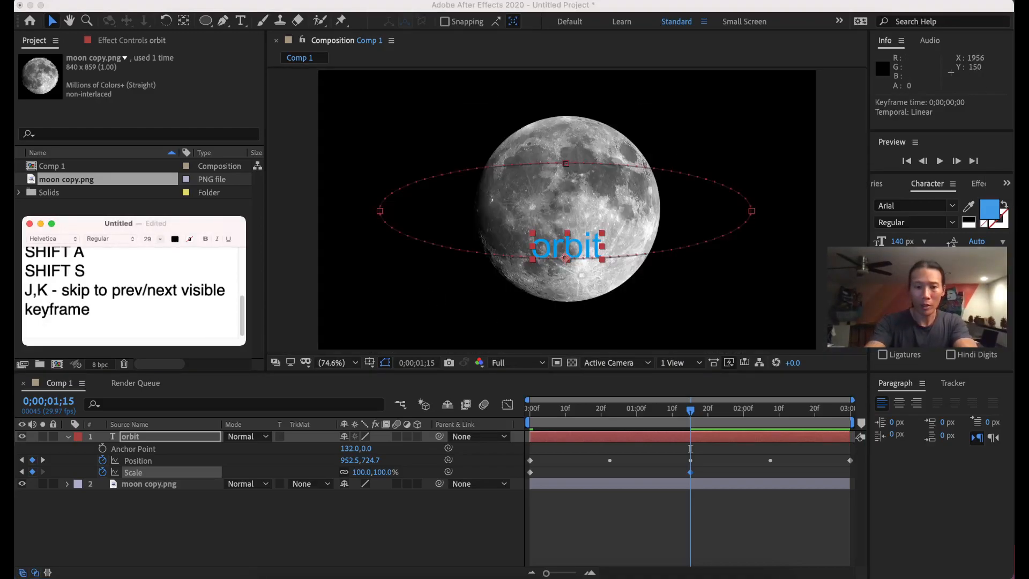
{"action": "type", "text": "Option "}
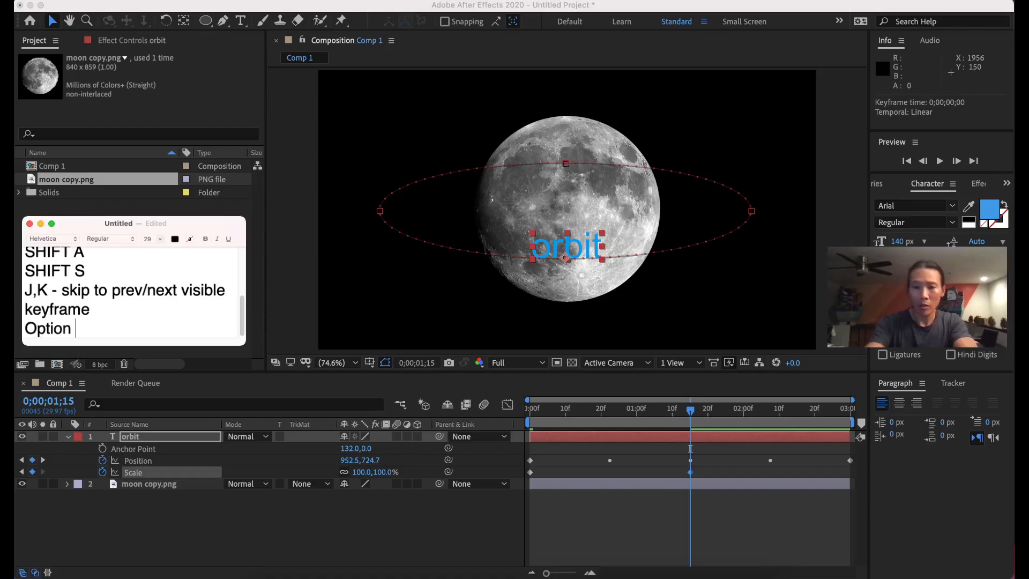
{"action": "type", "text": "? = f"}
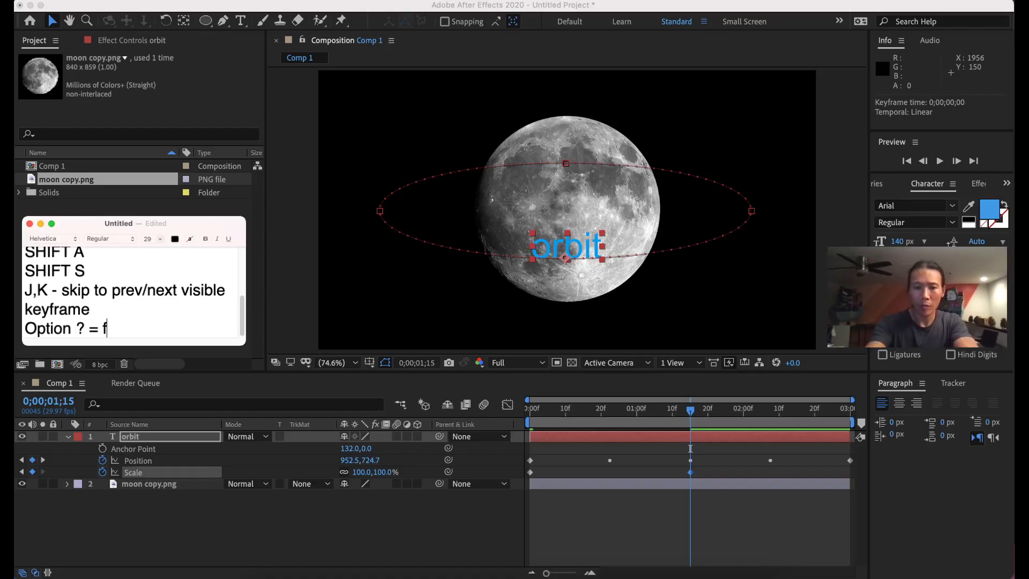
{"action": "type", "text": "it to window"}
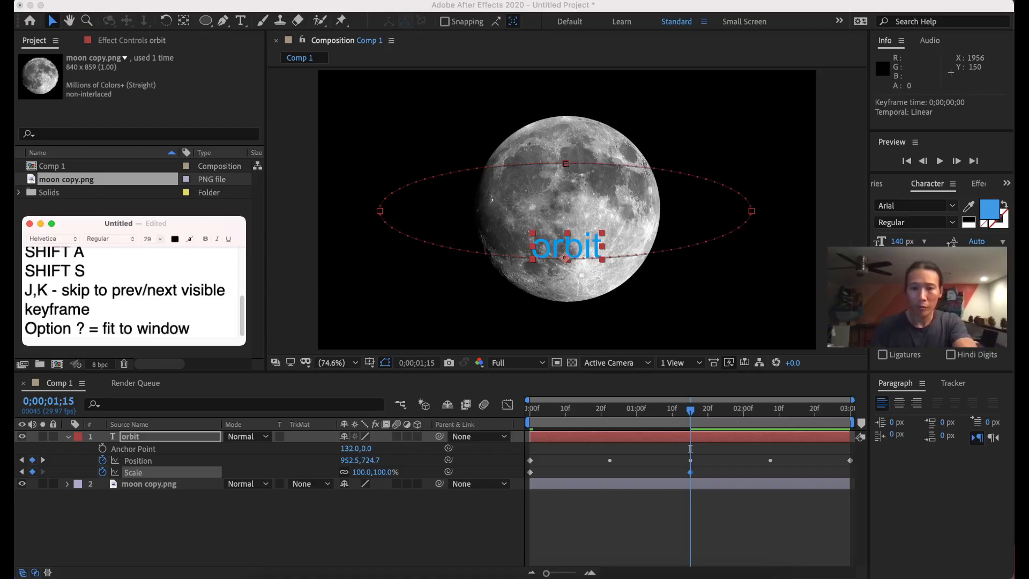
Paste the 46% Scale keyframe onto the orbit text's last frame, 0;00;03;00.
{"action": "left_click", "coordinate": [694, 414]}
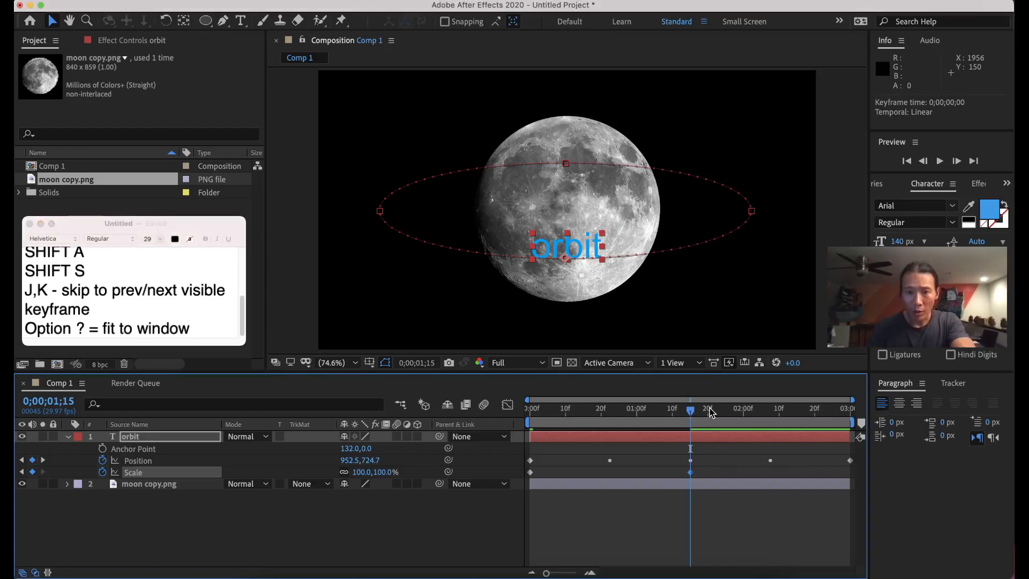
{"action": "left_click", "coordinate": [730, 410]}
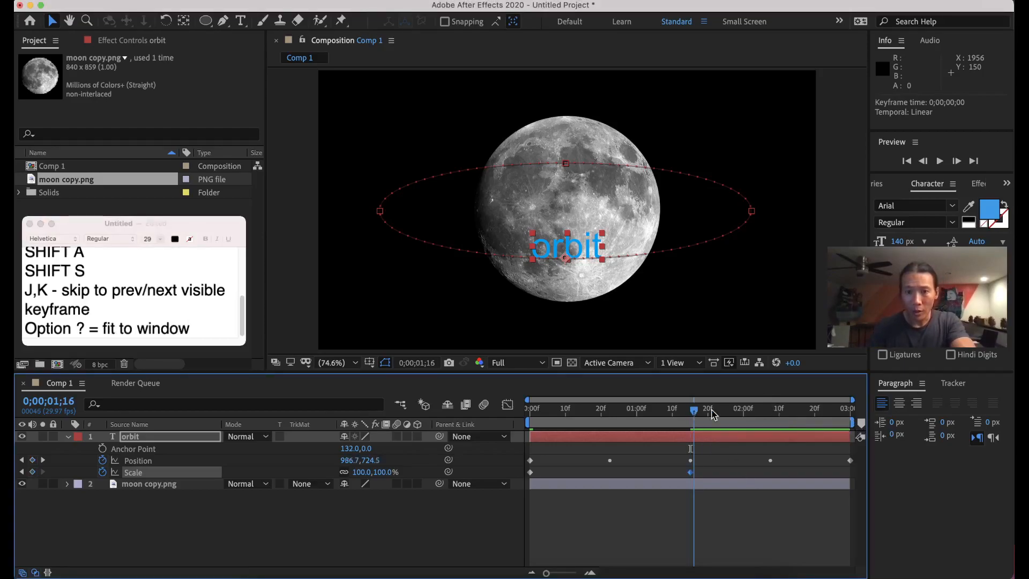
{"action": "left_click_drag", "start_coordinate": [735, 415], "coordinate": [856, 418]}
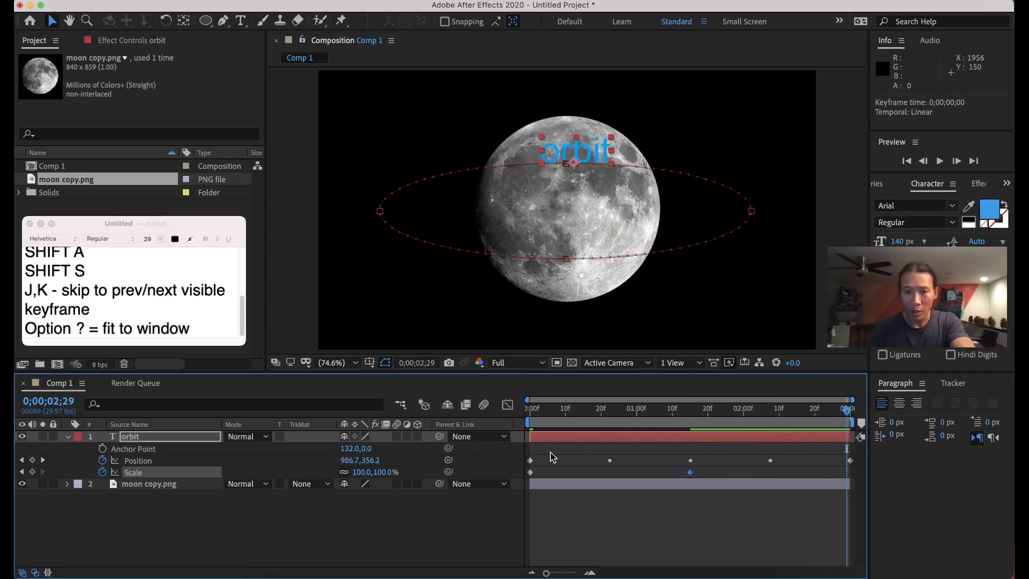
{"action": "key", "text": "super+c"}
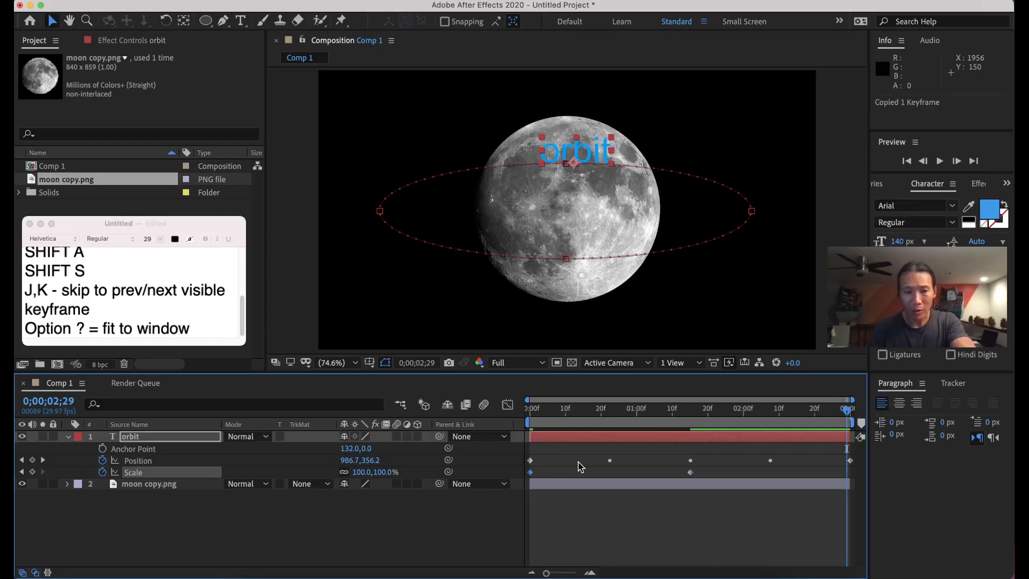
{"action": "key", "text": "super+v"}
Add a 73.6% Scale keyframe at 0;00;02;07 with the keyframe navigator.
{"action": "left_click", "coordinate": [849, 472]}
{"action": "key", "text": "Page_Up"}
{"action": "left_click_drag", "start_coordinate": [818, 413], "coordinate": [763, 417]}
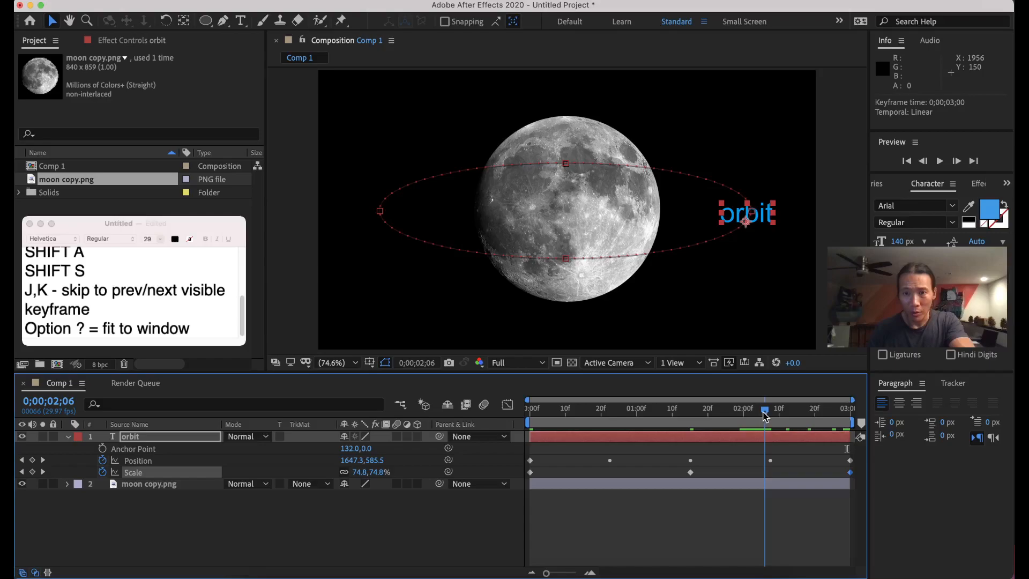
{"action": "left_click_drag", "start_coordinate": [765, 417], "coordinate": [766, 417]}
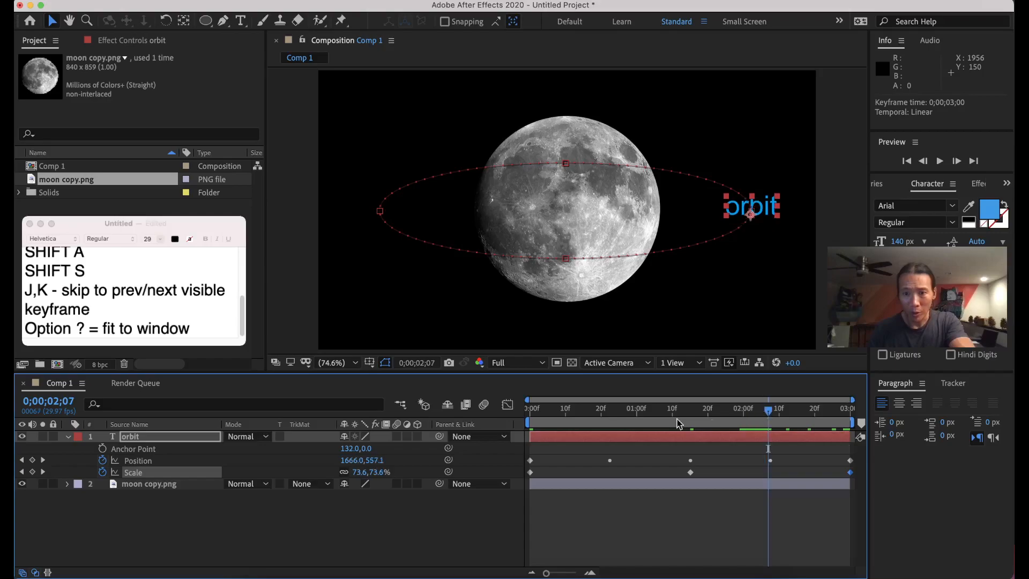
{"action": "left_click", "coordinate": [32, 472]}
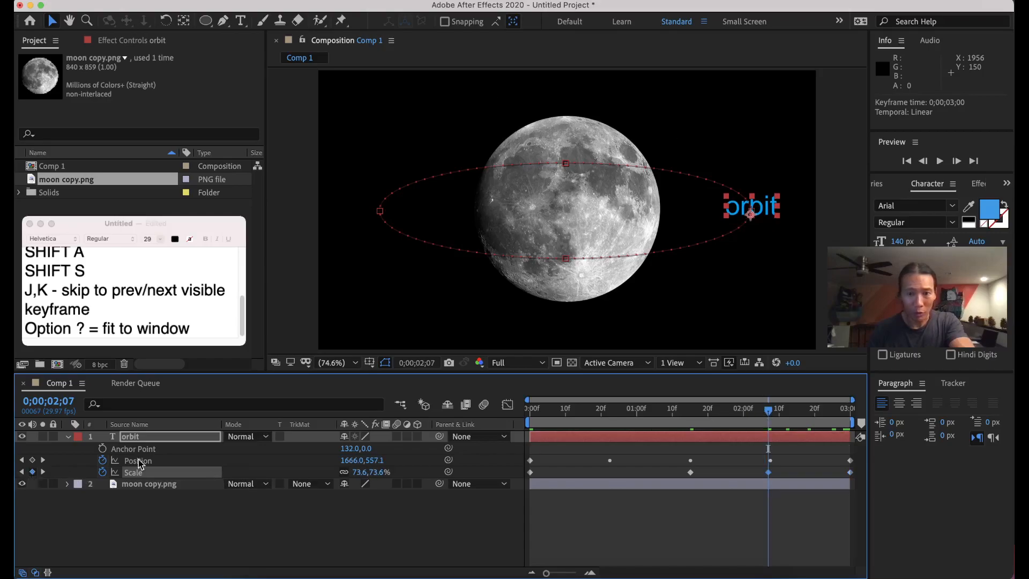
{"action": "left_click_drag", "start_coordinate": [659, 417], "coordinate": [609, 417]}
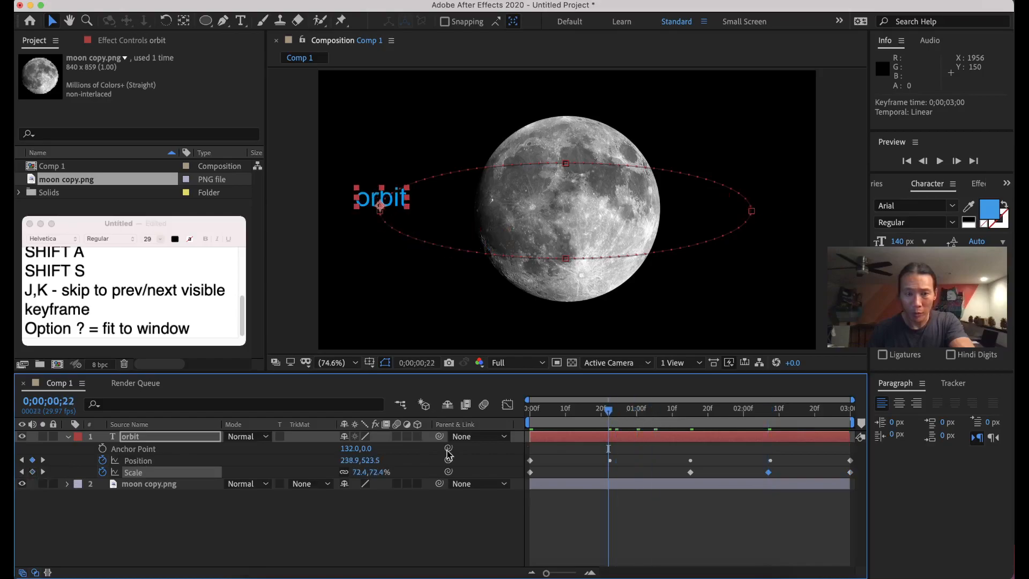
Add a Scale keyframe, slide it to 0;00;00;13, push the 2;07 key later, and preview.
{"action": "left_click", "coordinate": [32, 472]}
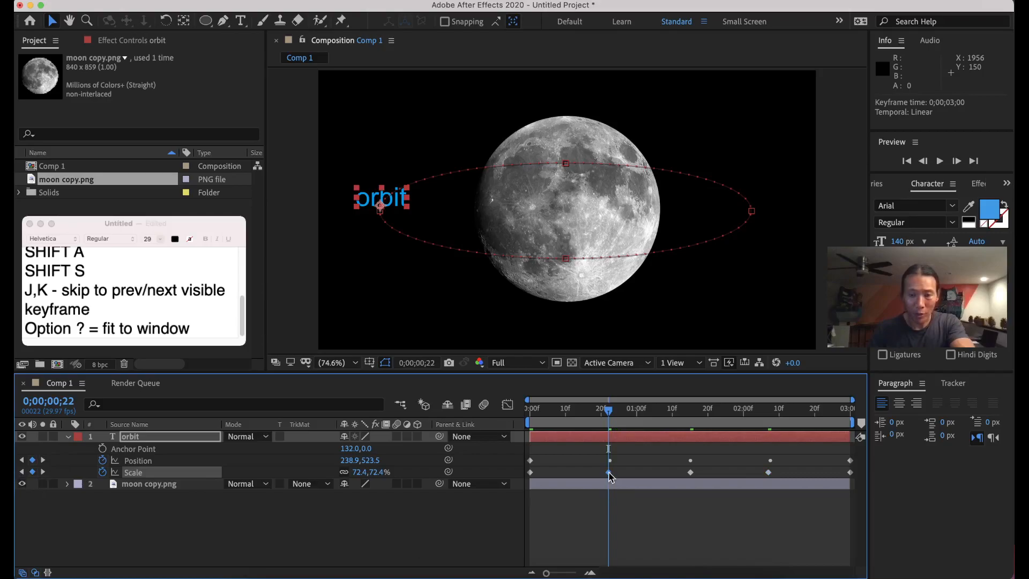
{"action": "mouse_move", "coordinate": [610, 474]}
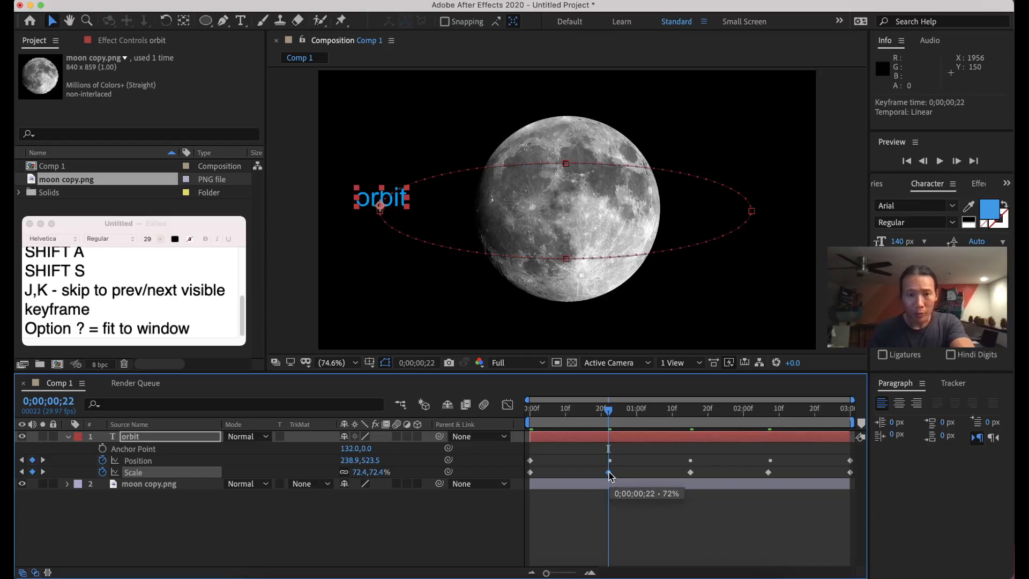
{"action": "left_click_drag", "start_coordinate": [610, 474], "coordinate": [577, 473]}
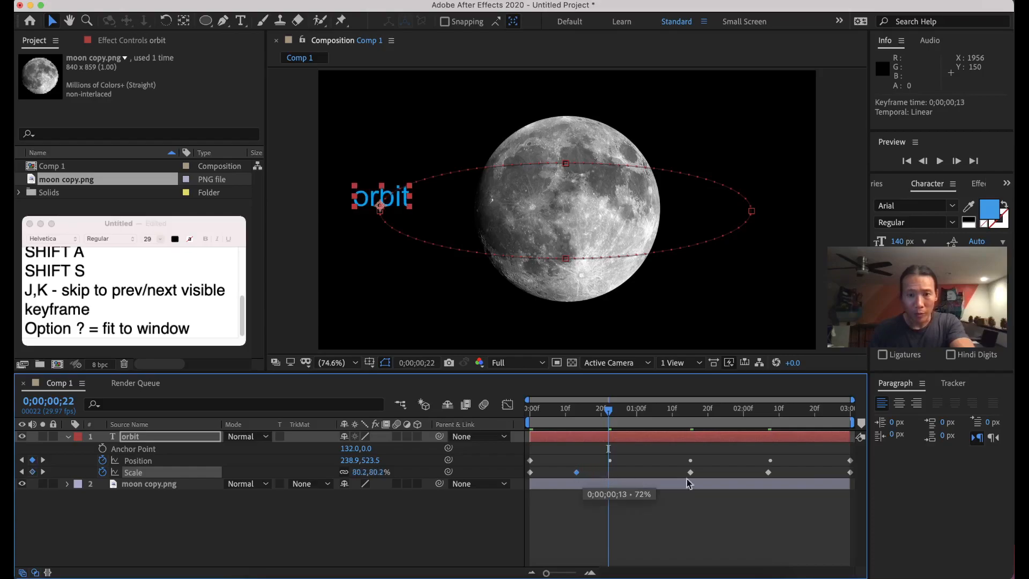
{"action": "left_click_drag", "start_coordinate": [769, 474], "coordinate": [811, 474]}
{"action": "key", "text": "space"}
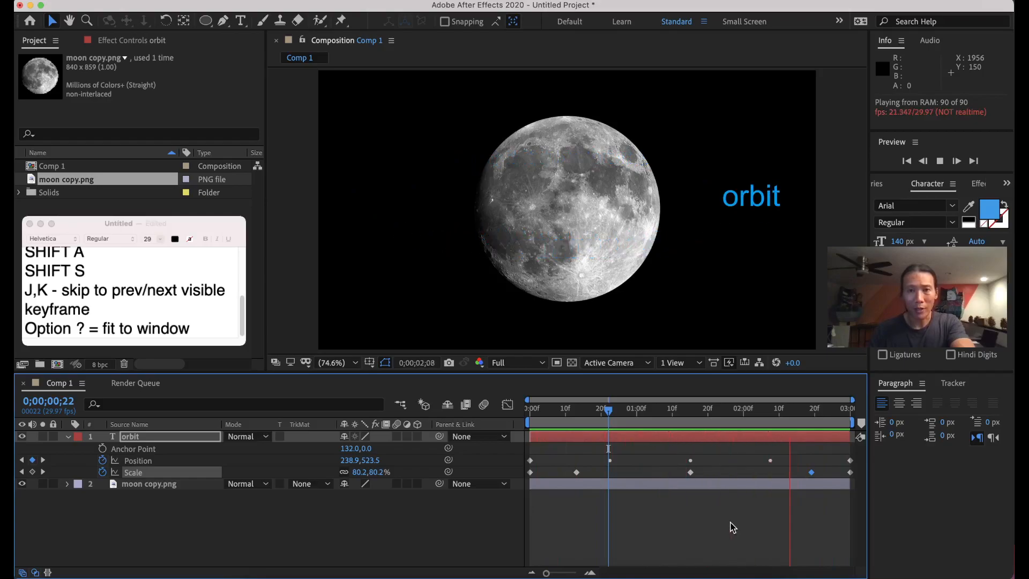
Stop the preview and scrub back to review the text scaling from 93% to 56%.
{"action": "key", "text": "space"}
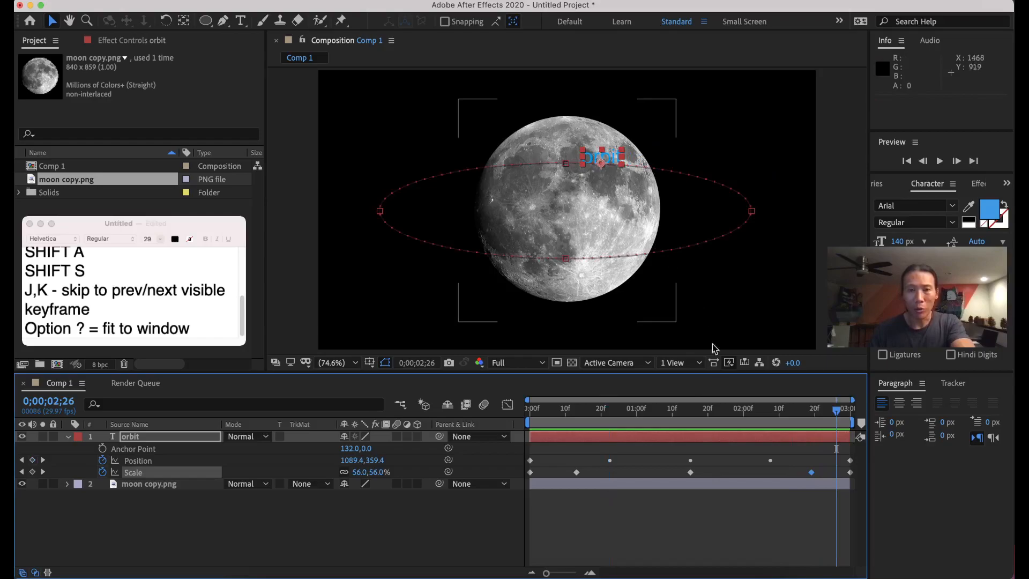
{"action": "left_click_drag", "start_coordinate": [830, 413], "coordinate": [580, 426]}
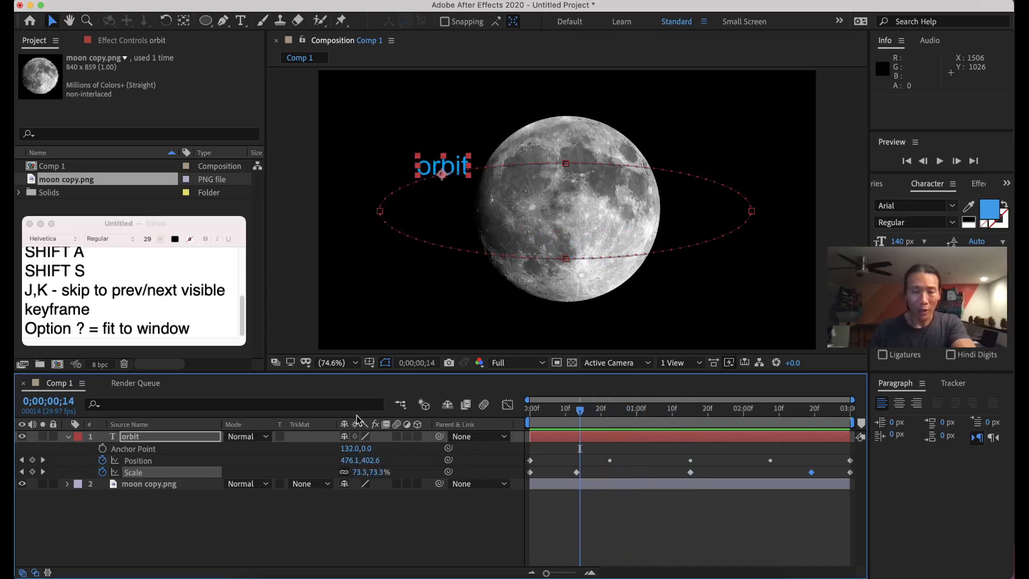
Duplicate the orbit text layer and rename the copy 'orbit FRONT'.
{"action": "left_click", "coordinate": [70, 438]}
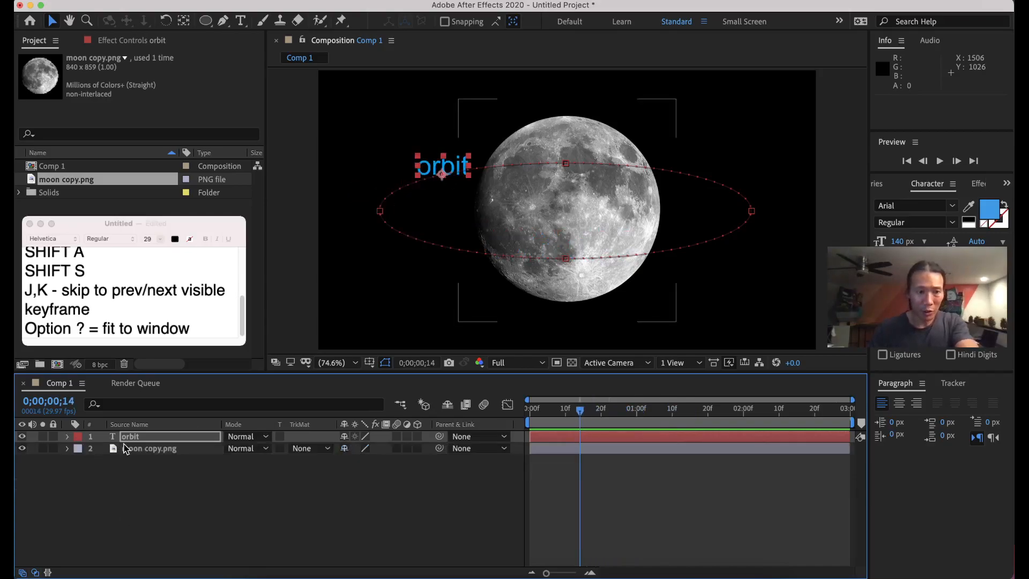
{"action": "left_click", "coordinate": [137, 441]}
{"action": "key", "text": "super+d"}
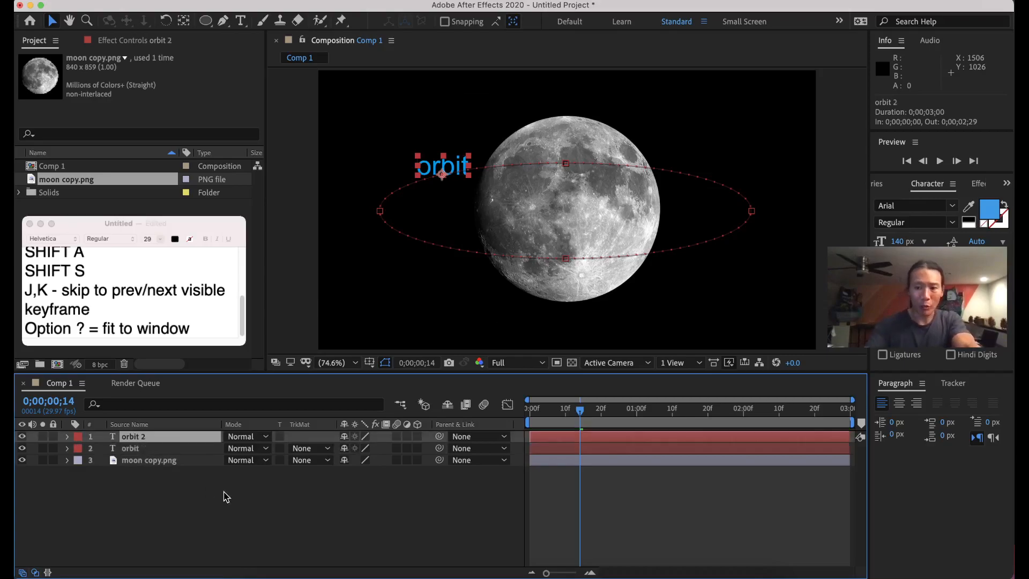
{"action": "key", "text": "Return"}
{"action": "key", "text": "Right"}
{"action": "type", "text": "FRONT"}
{"action": "key", "text": "Return"}
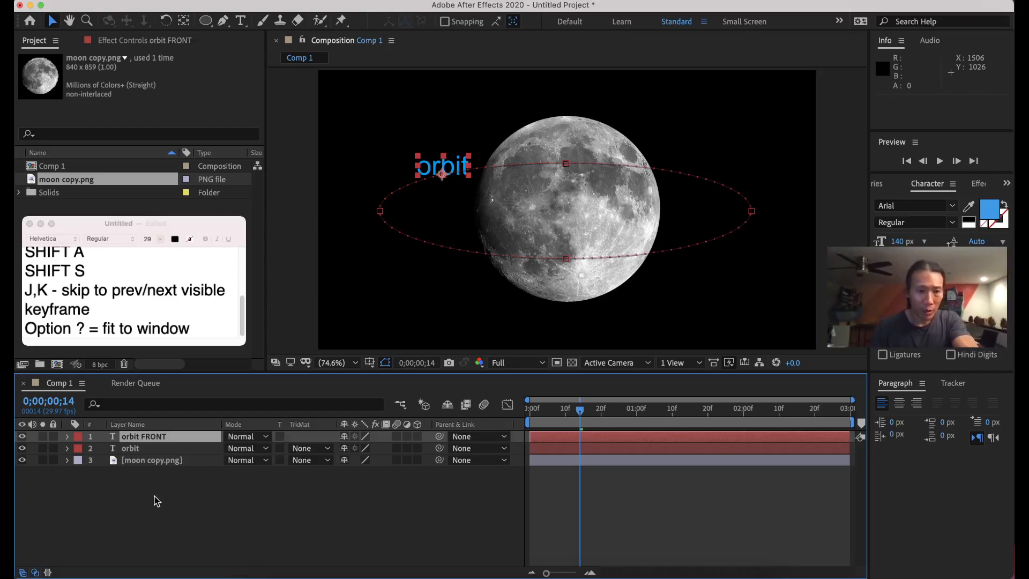
Rename the other layer 'orbit BACK' and move it beneath the moon image layer.
{"action": "left_click", "coordinate": [143, 450]}
{"action": "key", "text": "Return"}
{"action": "key", "text": "Right"}
{"action": "type", "text": "BACK"}
{"action": "key", "text": "Return"}
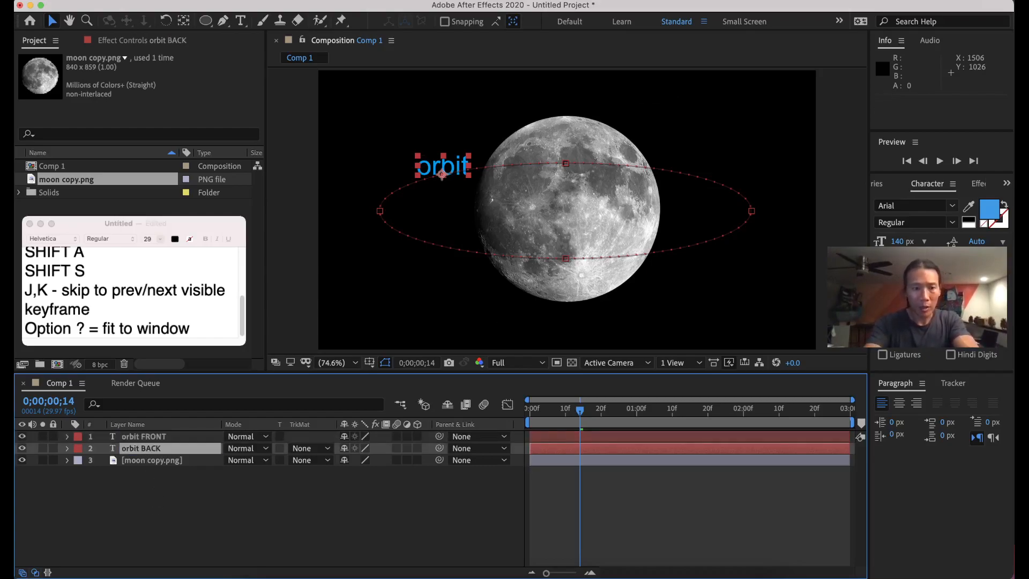
{"action": "left_click_drag", "start_coordinate": [158, 450], "coordinate": [164, 465]}
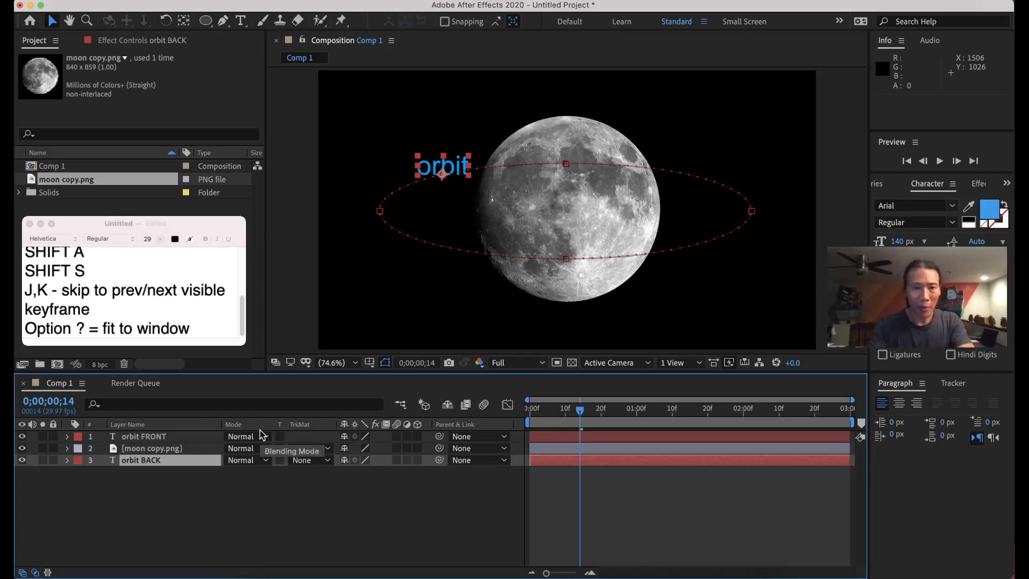
Preview, then step frames to 0;00;01;01 where the text meets the moon, selecting orbit FRONT.
{"action": "key", "text": "space"}
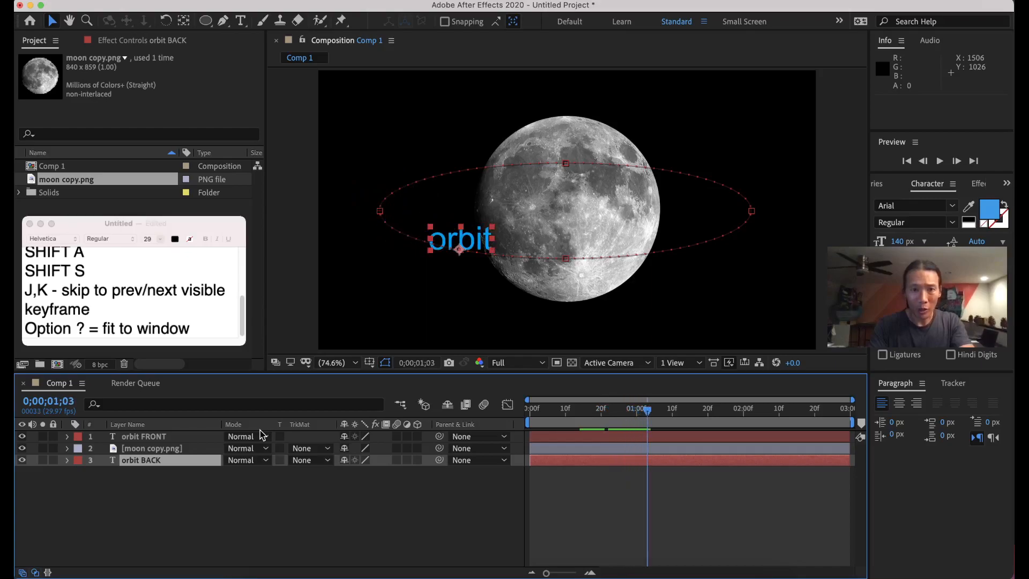
{"action": "key", "text": "Page_Up"}
{"action": "key", "text": "Page_Up"}
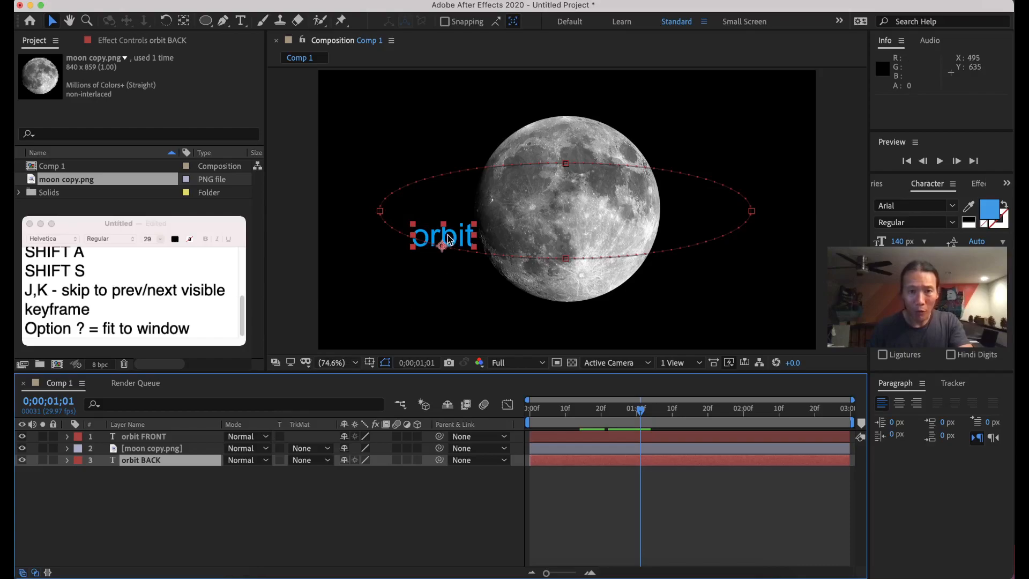
{"action": "key", "text": "Page_Down"}
{"action": "key", "text": "Page_Down"}
{"action": "key", "text": "Page_Down"}
{"action": "key", "text": "Page_Down"}
{"action": "key", "text": "Page_Up"}
{"action": "key", "text": "Page_Up"}
{"action": "key", "text": "Page_Up"}
{"action": "key", "text": "Page_Up"}
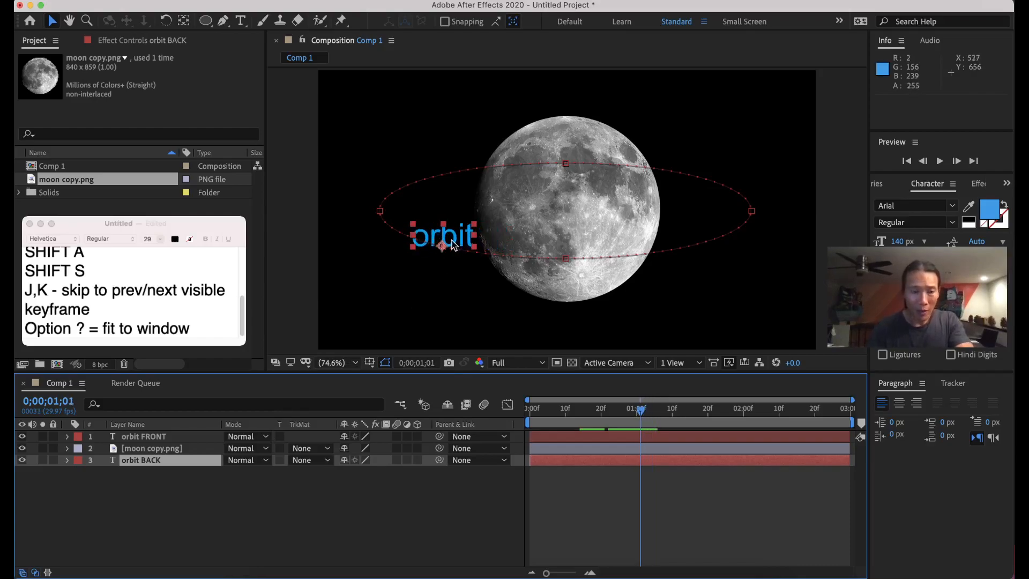
{"action": "left_click", "coordinate": [144, 436]}
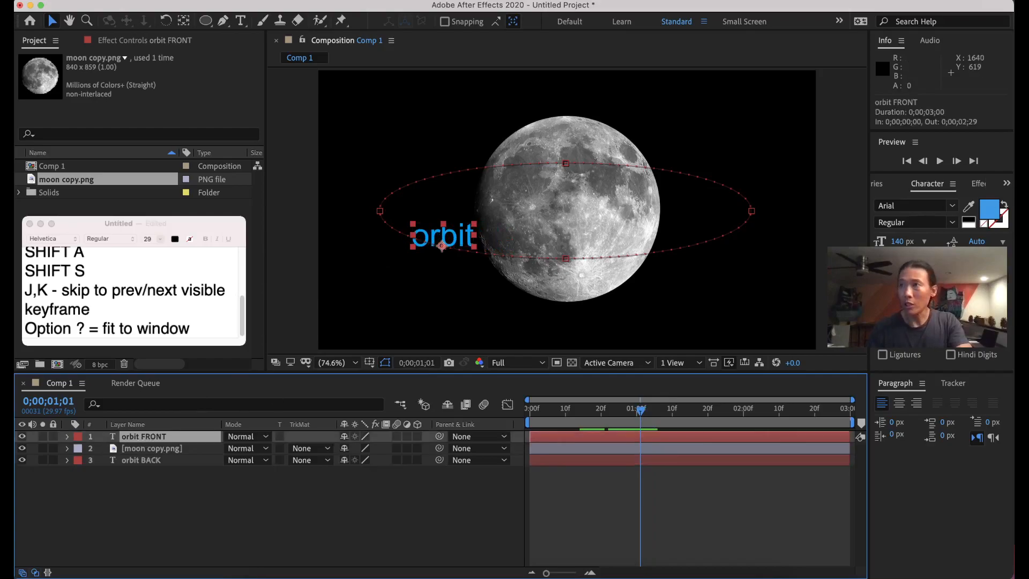
{"action": "left_click", "coordinate": [191, 328]}
Add a note line 'Option [ = trim beginning of clip to playhead'.
{"action": "key", "text": "Return"}
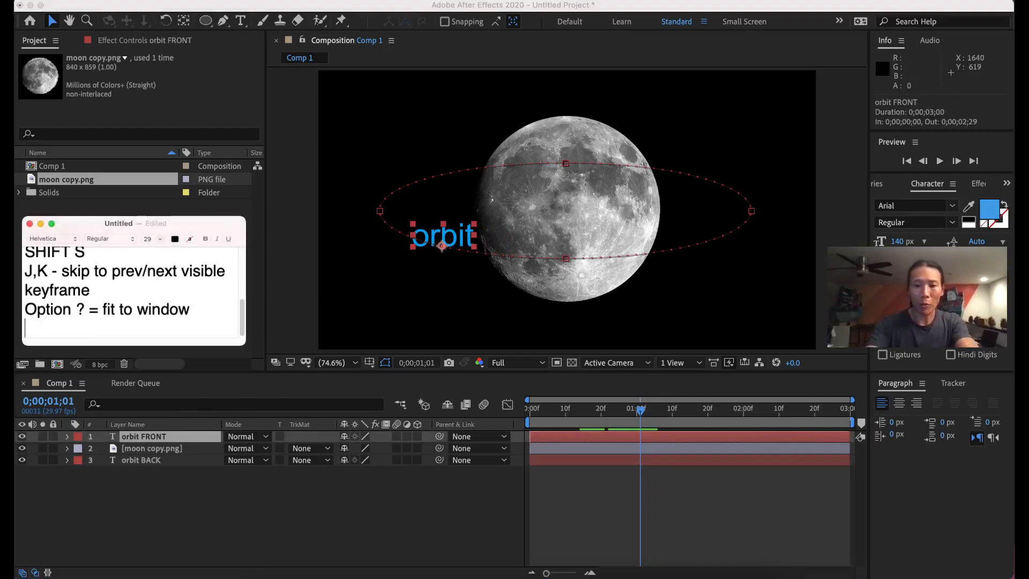
{"action": "type", "text": "Opt"}
{"action": "key", "text": "BackSpace"}
{"action": "key", "text": "BackSpace"}
{"action": "type", "text": "ption "}
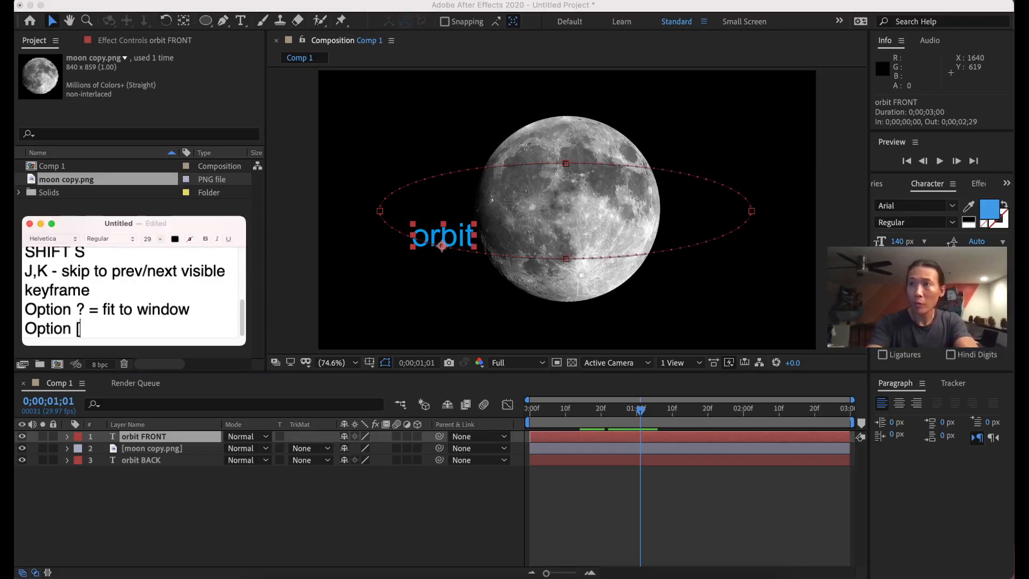
{"action": "type", "text": "[ = trim clip"}
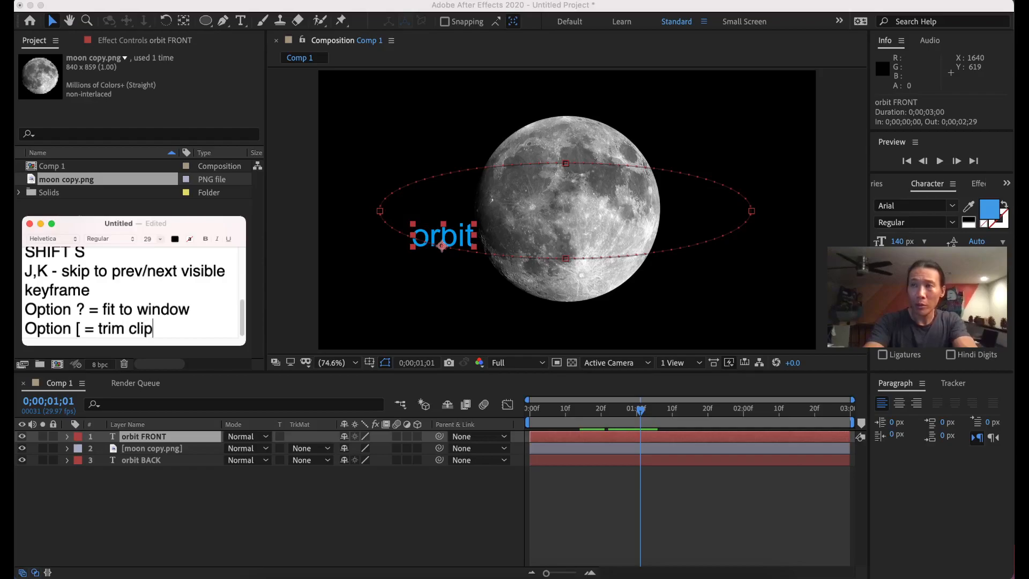
{"action": "type", "text": " to begin"}
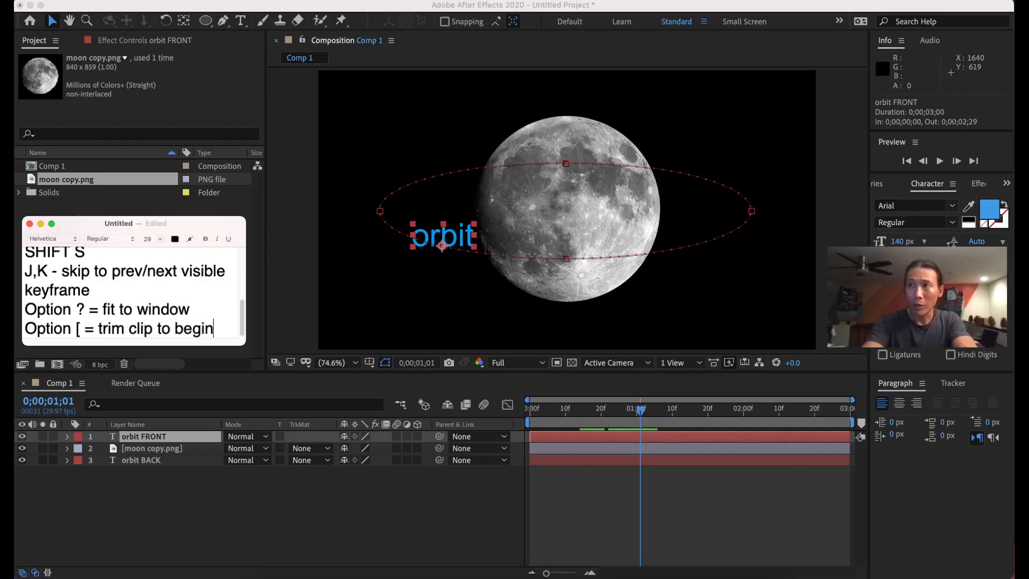
{"action": "key", "text": "BackSpace"}
{"action": "key", "text": "BackSpace"}
{"action": "key", "text": "BackSpace"}
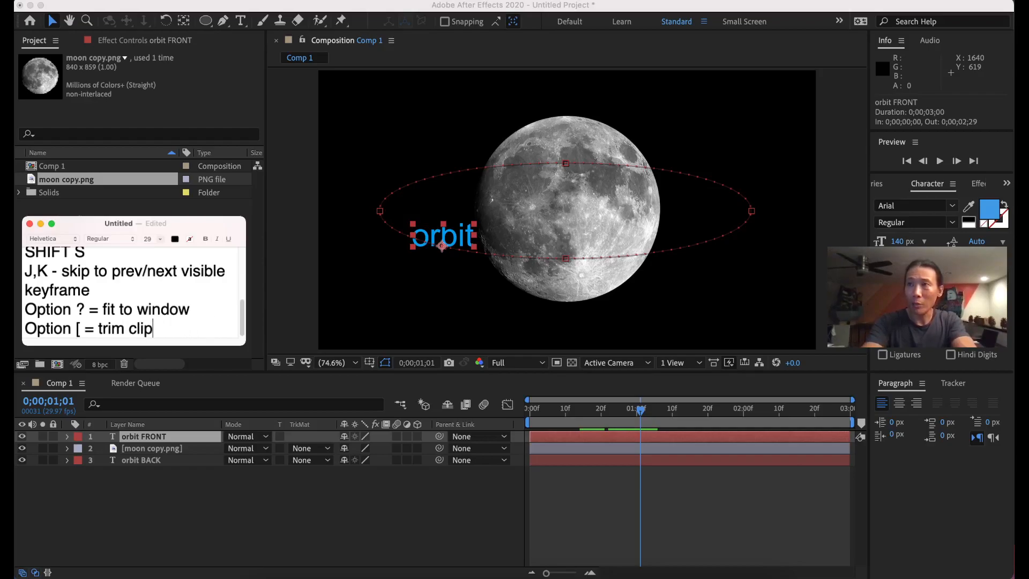
{"action": "key", "text": "BackSpace"}
{"action": "type", "text": "beginni"}
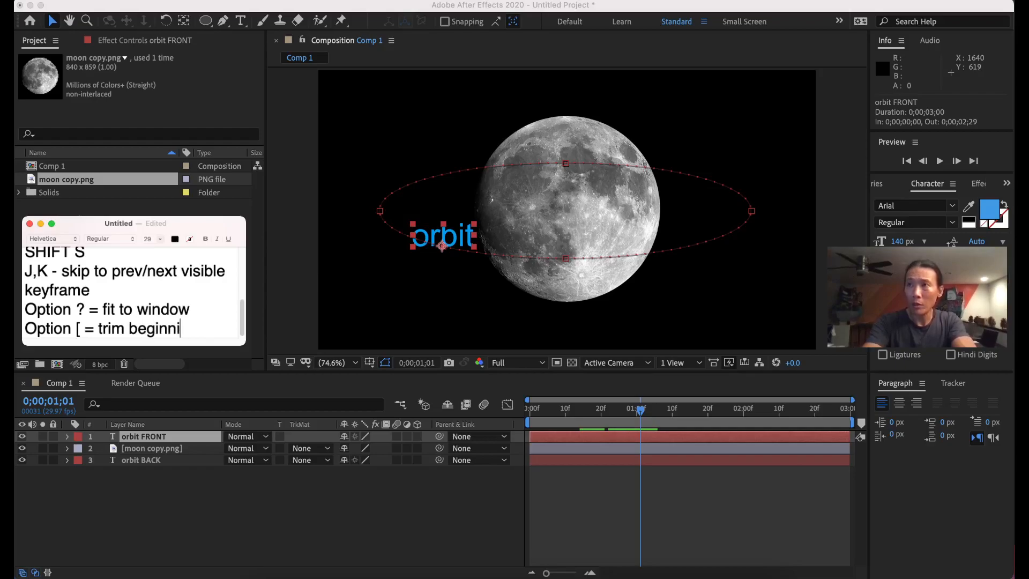
{"action": "type", "text": "ng of clip to playhead"}
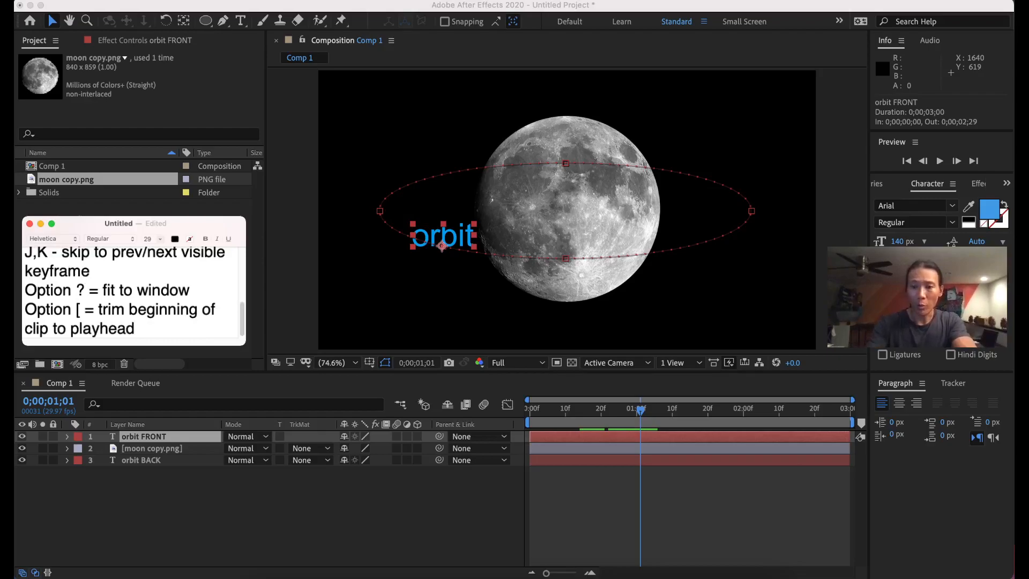
Revise it to 'Option [,] = trim beg/end of clip to playhead' and widen the window.
{"action": "key", "text": "Return"}
{"action": "type", "text": "Option"}
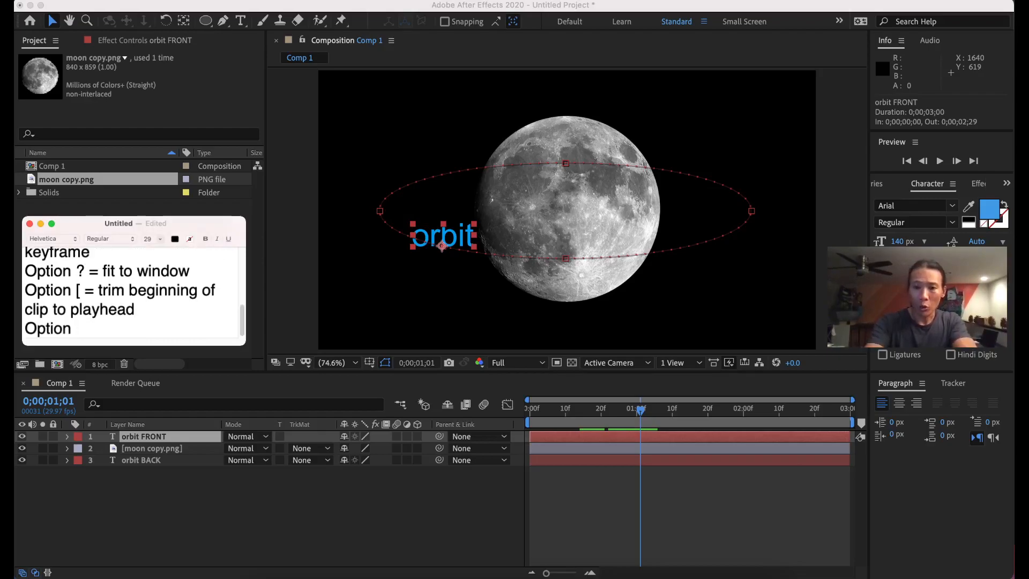
{"action": "key", "text": "BackSpace"}
{"action": "key", "text": "BackSpace"}
{"action": "key", "text": "BackSpace"}
{"action": "key", "text": "BackSpace"}
{"action": "key", "text": "BackSpace"}
{"action": "key", "text": "BackSpace"}
{"action": "key", "text": "BackSpace"}
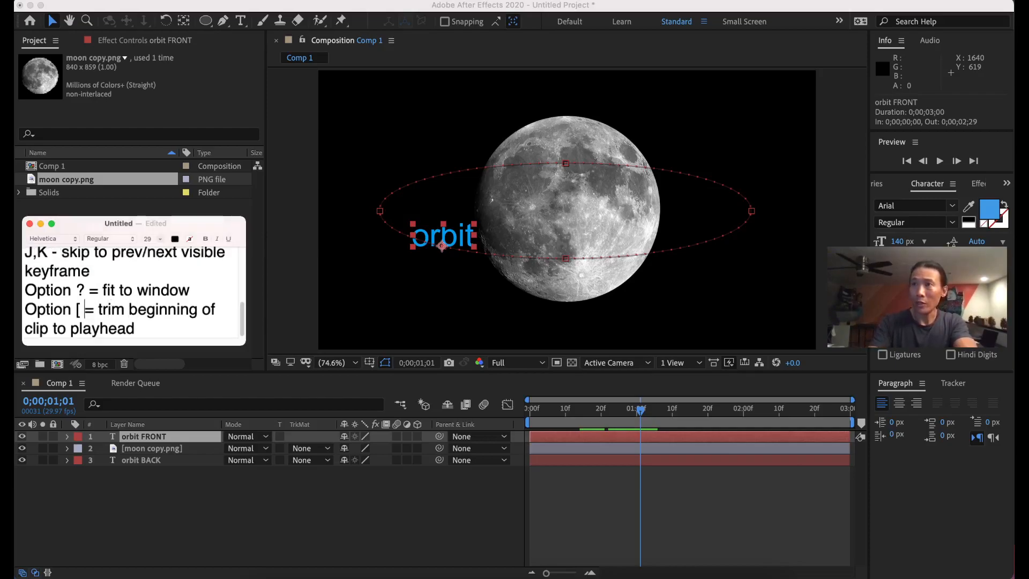
{"action": "type", "text": ",}"}
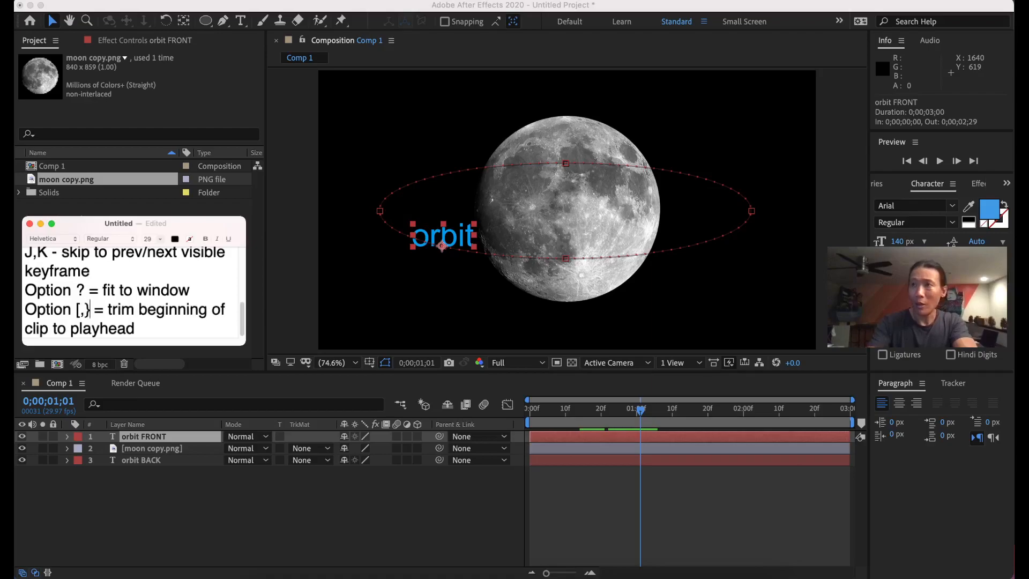
{"action": "key", "text": "BackSpace"}
{"action": "type", "text": "]"}
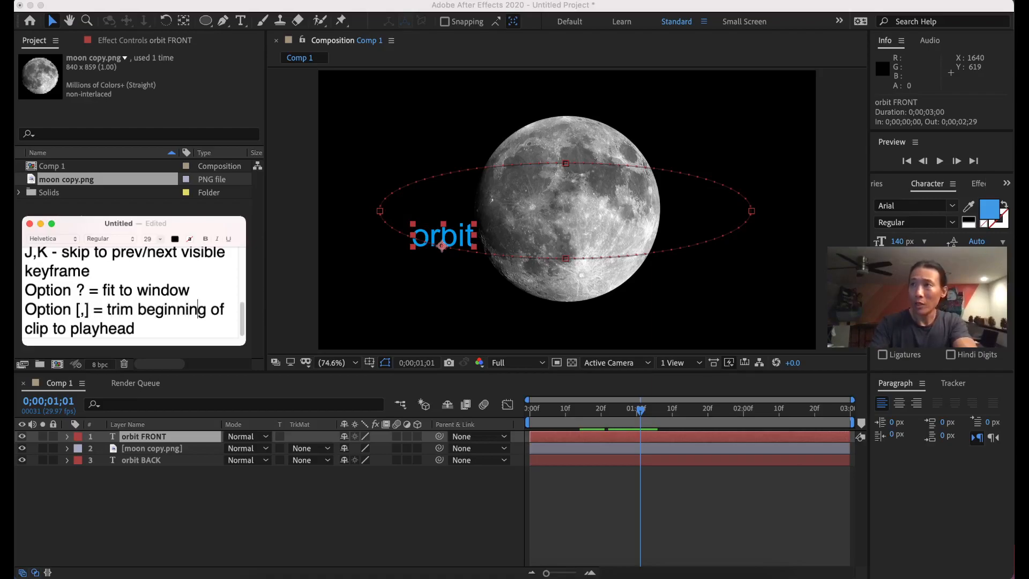
{"action": "key", "text": "BackSpace"}
{"action": "key", "text": "BackSpace"}
{"action": "key", "text": "BackSpace"}
{"action": "key", "text": "BackSpace"}
{"action": "key", "text": "BackSpace"}
{"action": "key", "text": "BackSpace"}
{"action": "type", "text": "/end"}
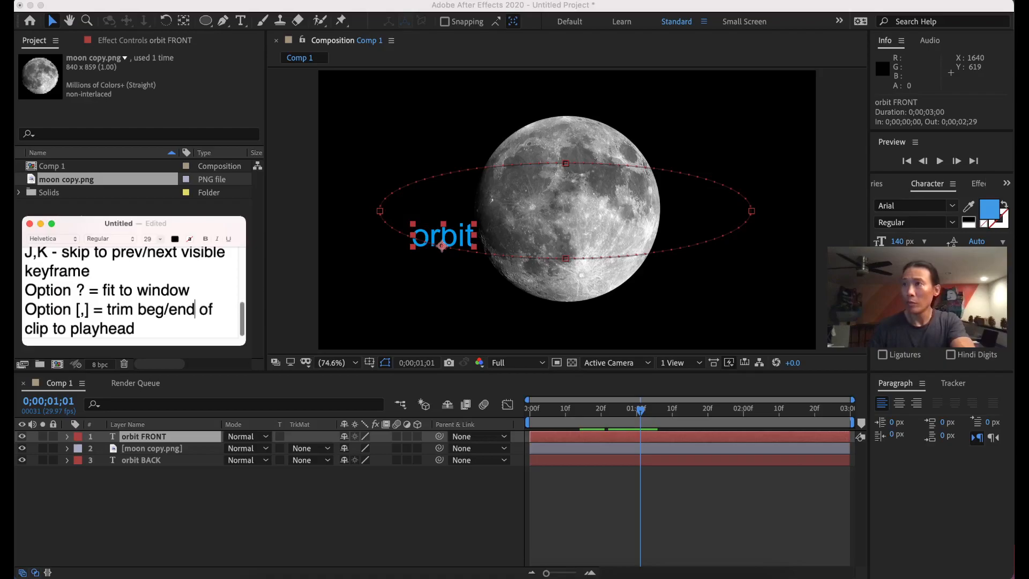
{"action": "left_click_drag", "start_coordinate": [246, 308], "coordinate": [282, 308]}
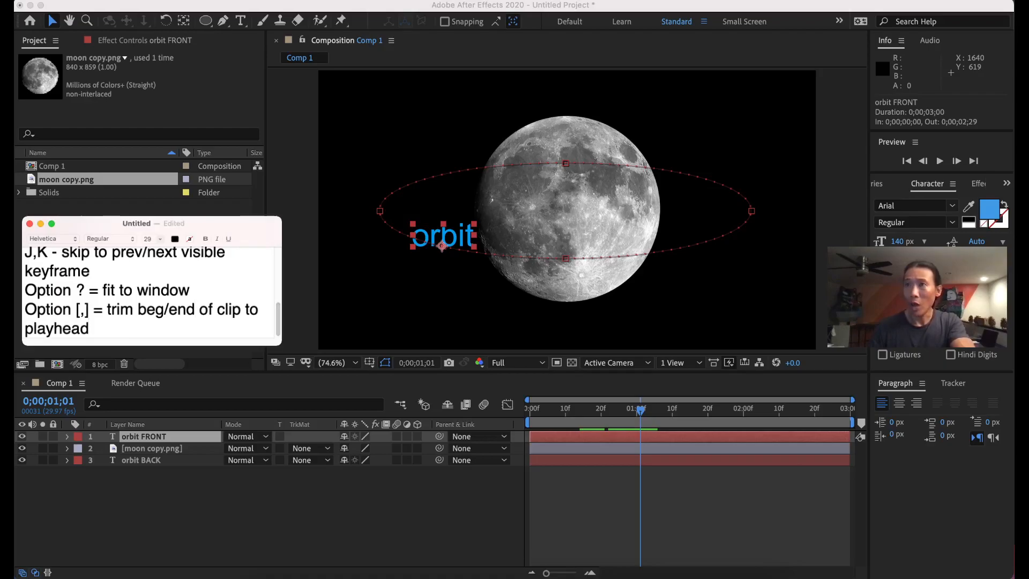
Trim orbit FRONT's in-point at 0;00;01;01 and out-point at 0;00;01;29 with Option+[ and Option+].
{"action": "left_click", "coordinate": [642, 410]}
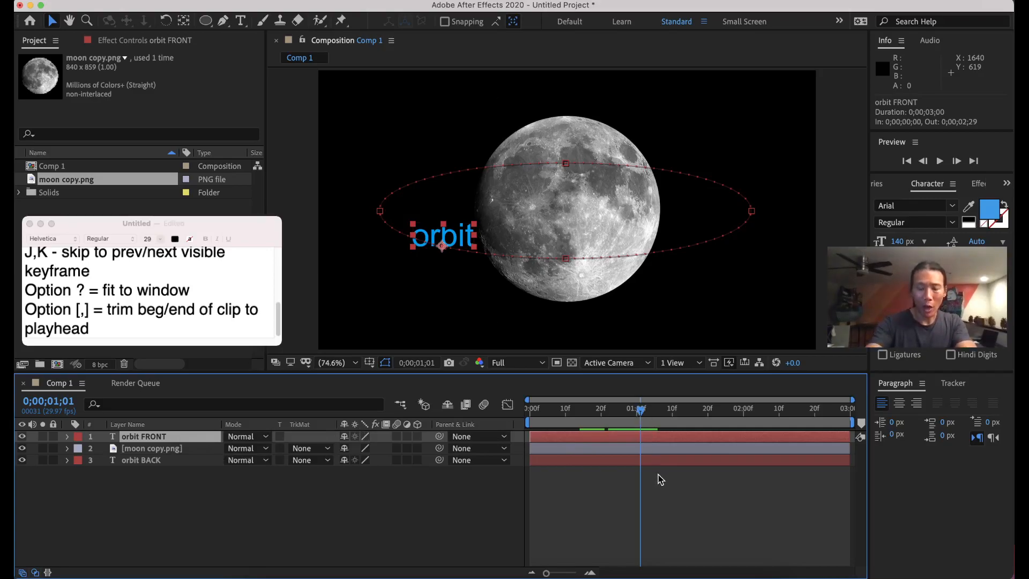
{"action": "key", "text": "alt+bracketleft"}
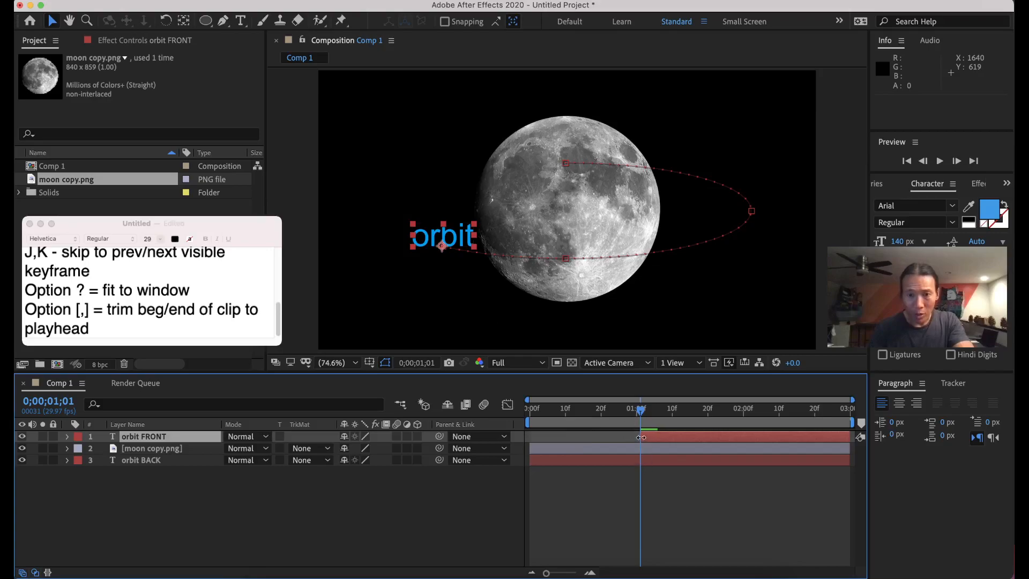
{"action": "left_click_drag", "start_coordinate": [643, 415], "coordinate": [742, 416]}
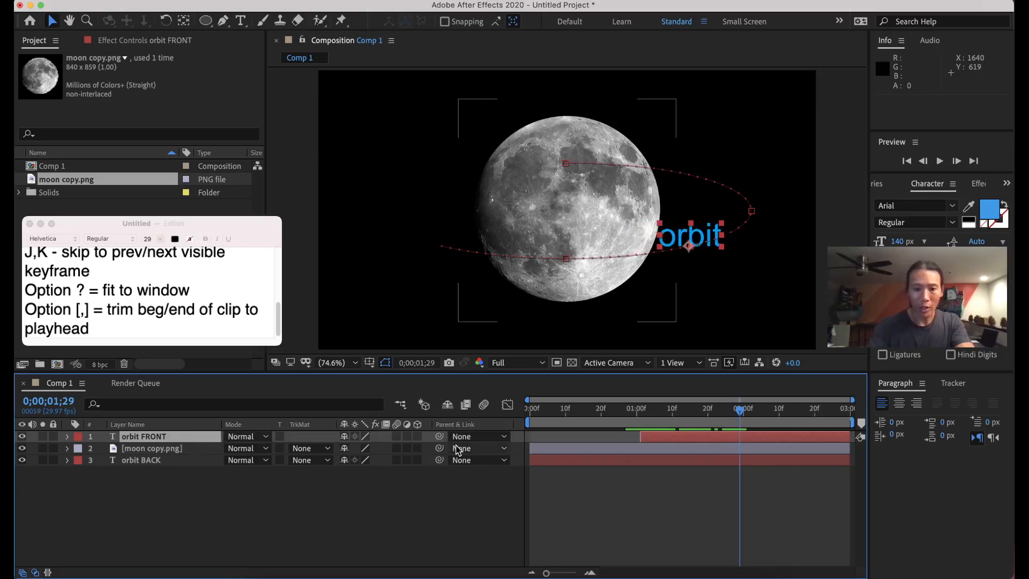
{"action": "key", "text": "alt+bracketright"}
{"action": "key", "text": "space"}
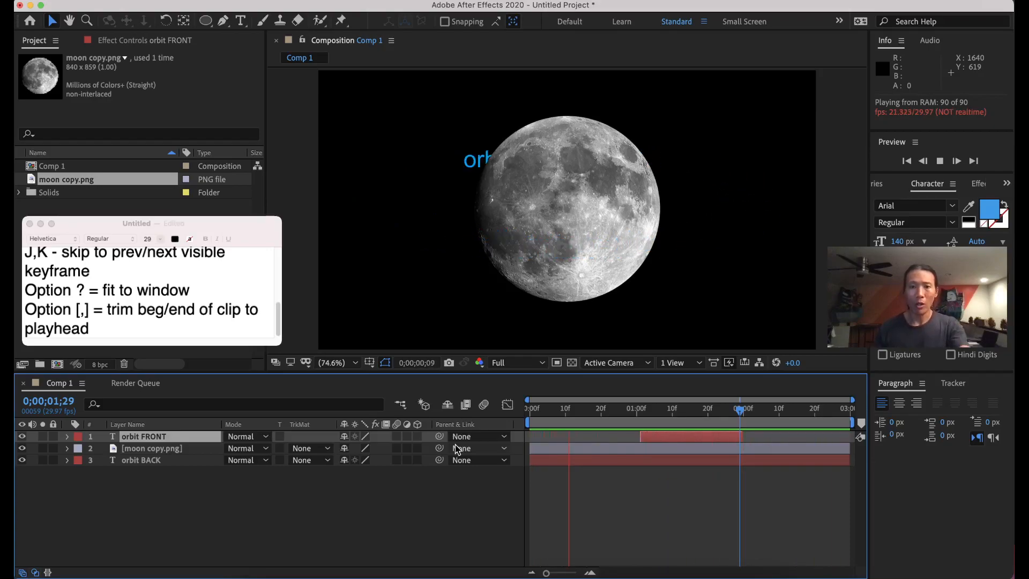
{"action": "key", "text": "space"}
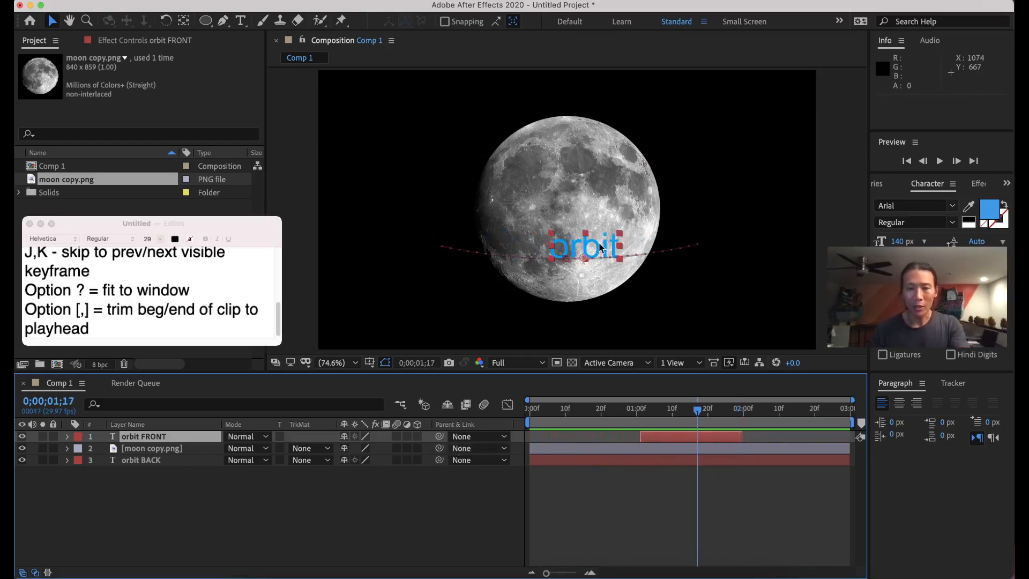
{"action": "key", "text": "space"}
{"action": "key", "text": "space"}
{"action": "left_click_drag", "start_coordinate": [777, 413], "coordinate": [743, 412]}
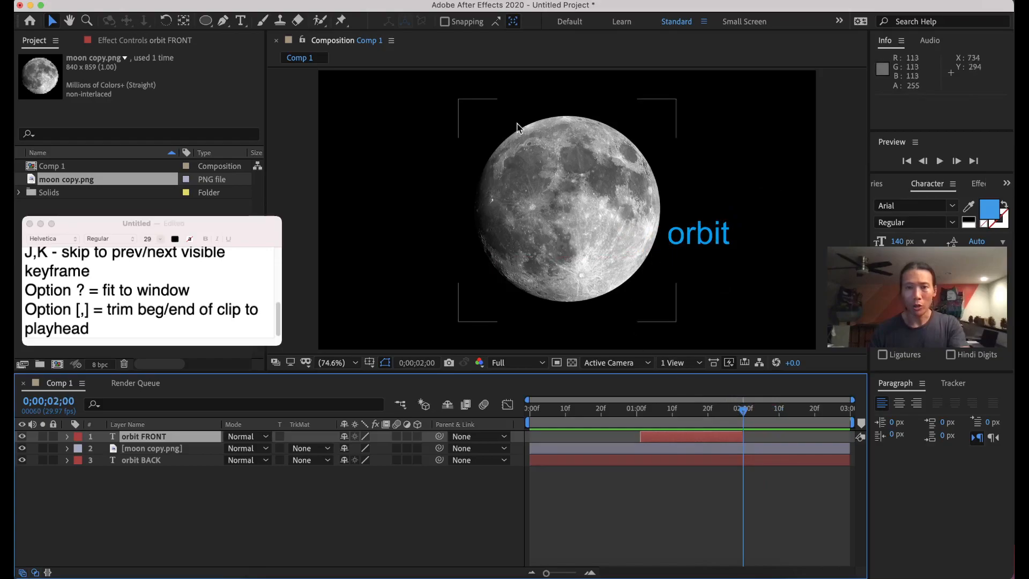